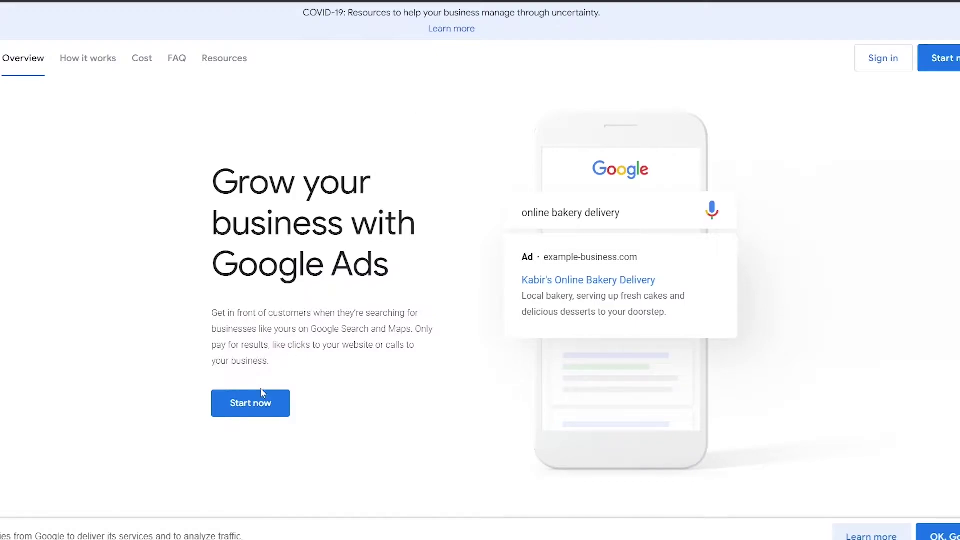
# Start a new campaign with 'Get more website sales or leads' as the advertising goal.
pyautogui.click(243, 416)
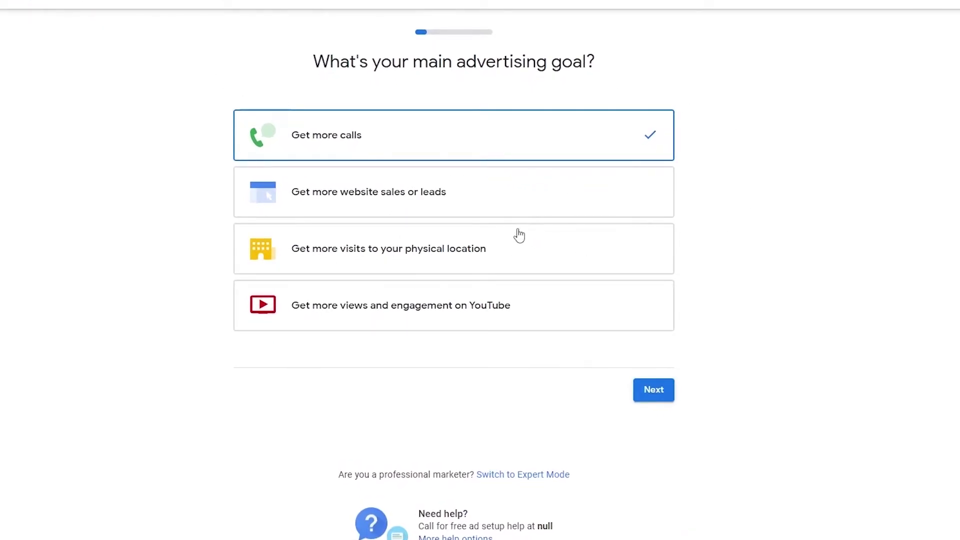
pyautogui.click(511, 208)
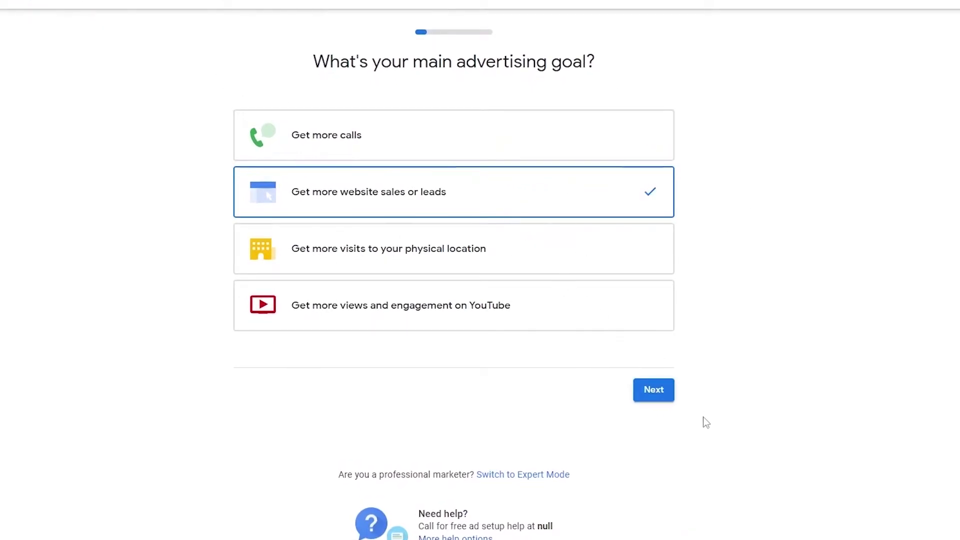
pyautogui.click(662, 388)
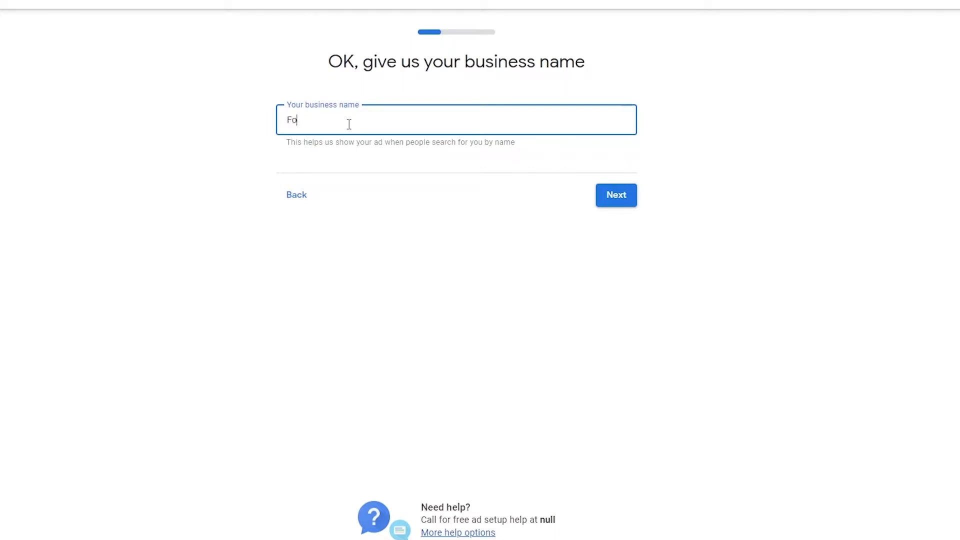
# Submit the business name and enter zinhoexplains.xyz as the website to scan.
pyautogui.click(631, 195)
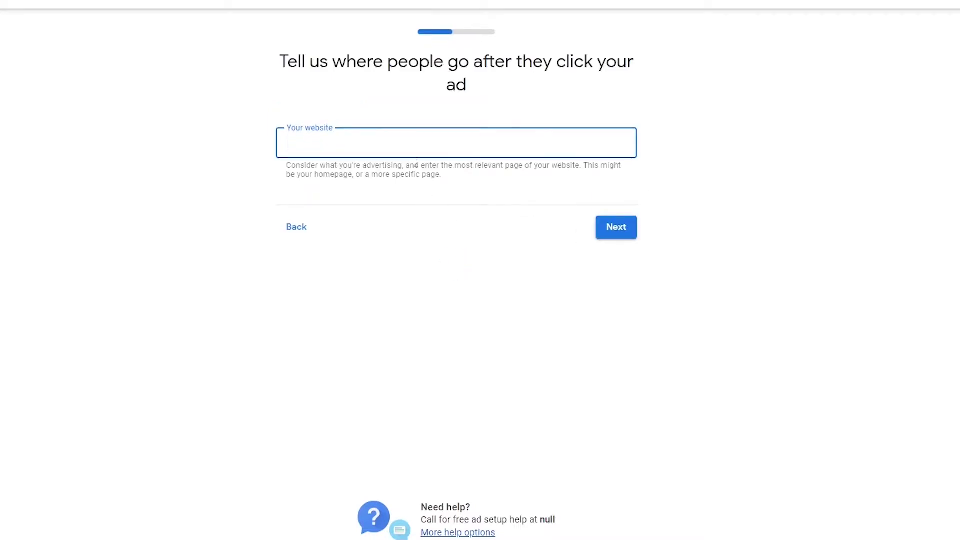
pyautogui.write('zinhoexplains.xyz')
pyautogui.click(602, 225)
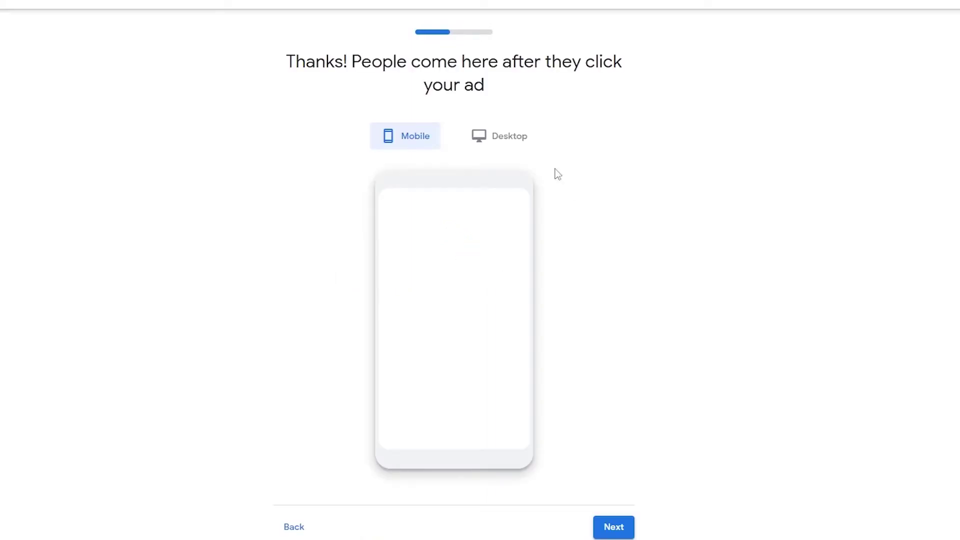
# Compare the landing page preview in desktop and mobile views, then accept it.
pyautogui.scroll(-2, 411, 97)
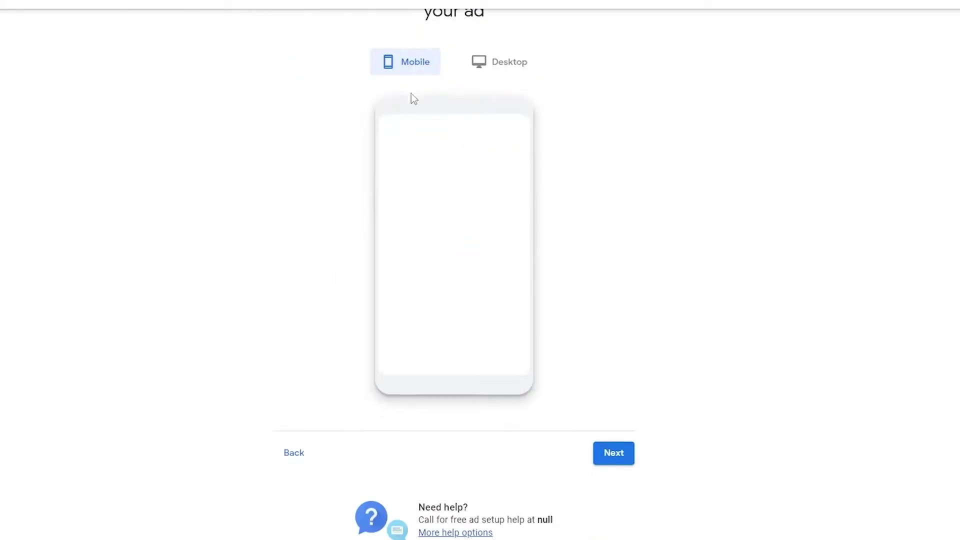
pyautogui.scroll(2, 350, 190)
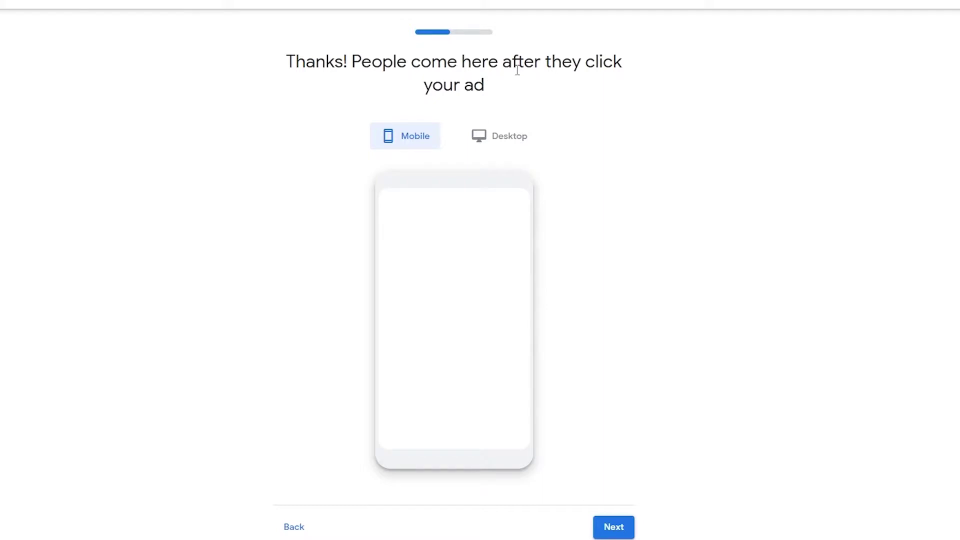
pyautogui.click(479, 144)
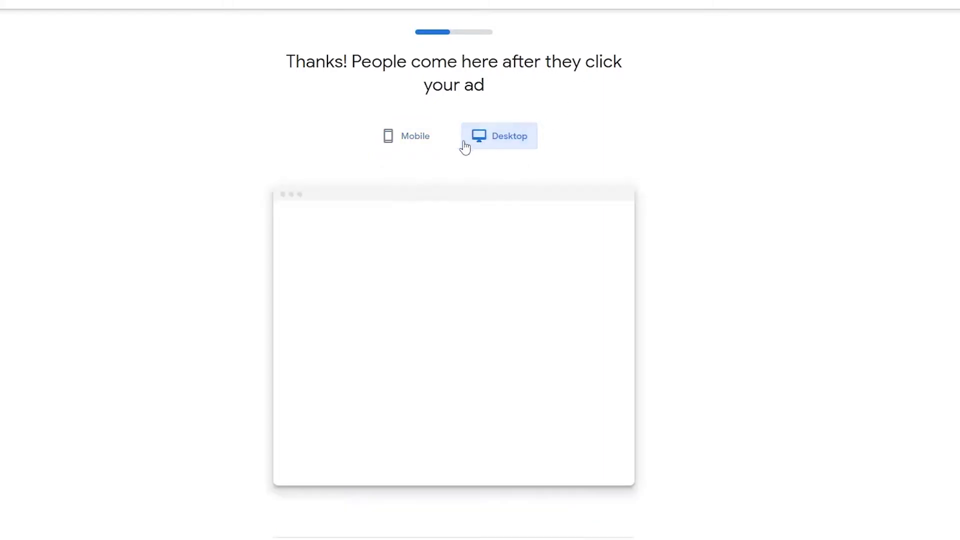
pyautogui.click(425, 142)
pyautogui.click(493, 136)
pyautogui.scroll(-2, 624, 498)
pyautogui.click(596, 463)
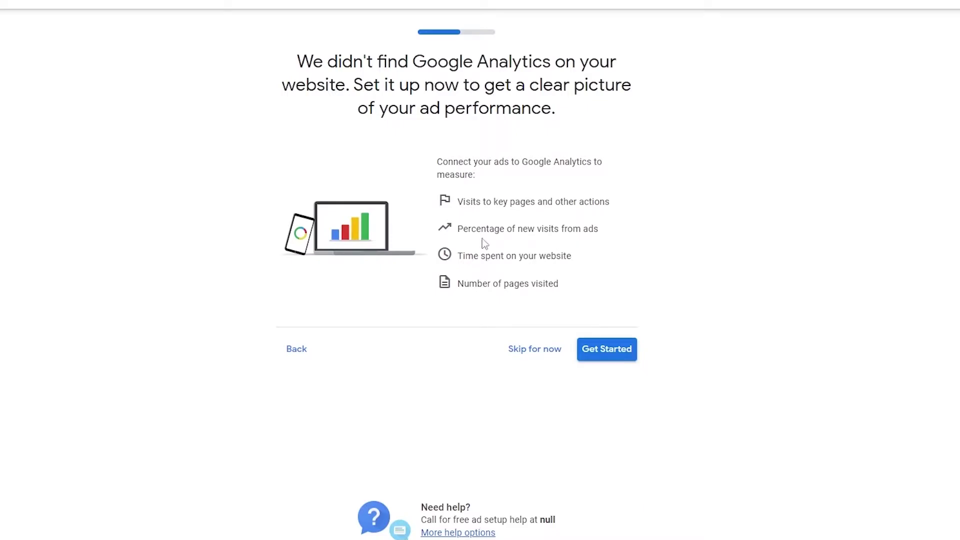
# Skip Google Analytics setup and add a call phone number to the film and television ad.
pyautogui.click(550, 350)
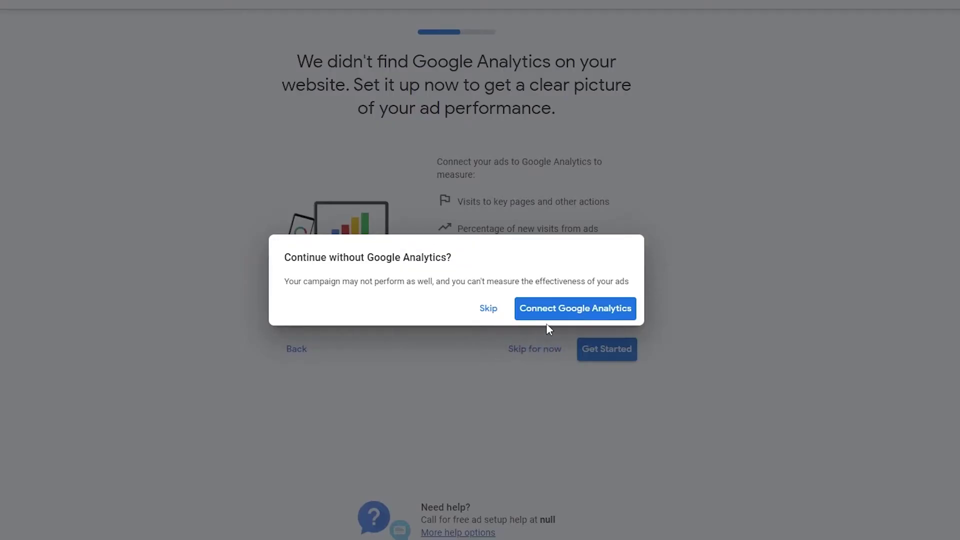
pyautogui.click(500, 310)
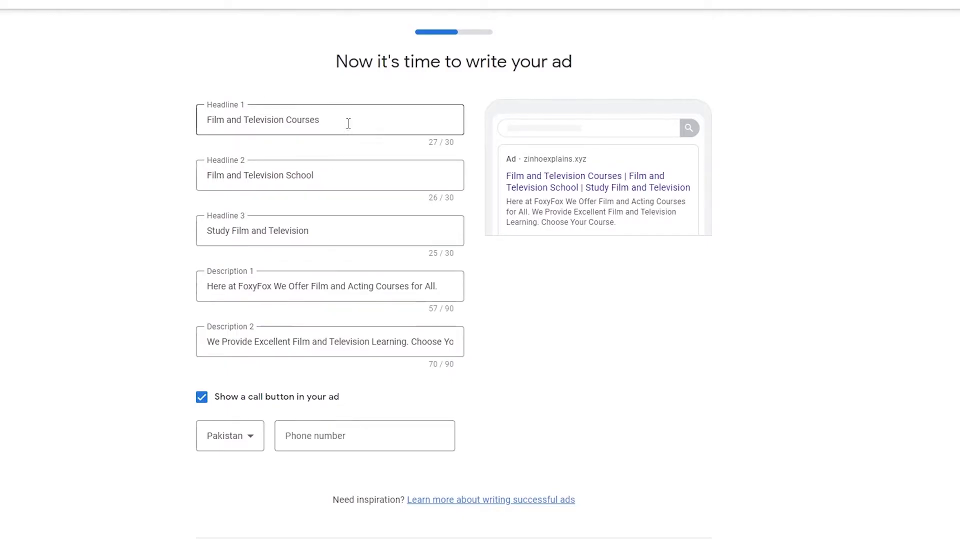
pyautogui.scroll(-2, 347, 122)
pyautogui.scroll(2, 369, 373)
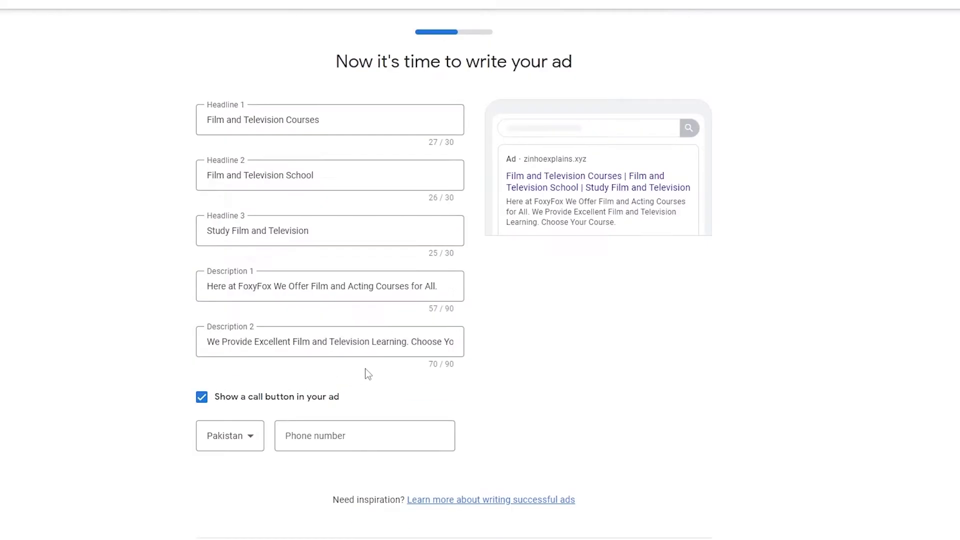
pyautogui.scroll(-2, 304, 300)
pyautogui.click(309, 325)
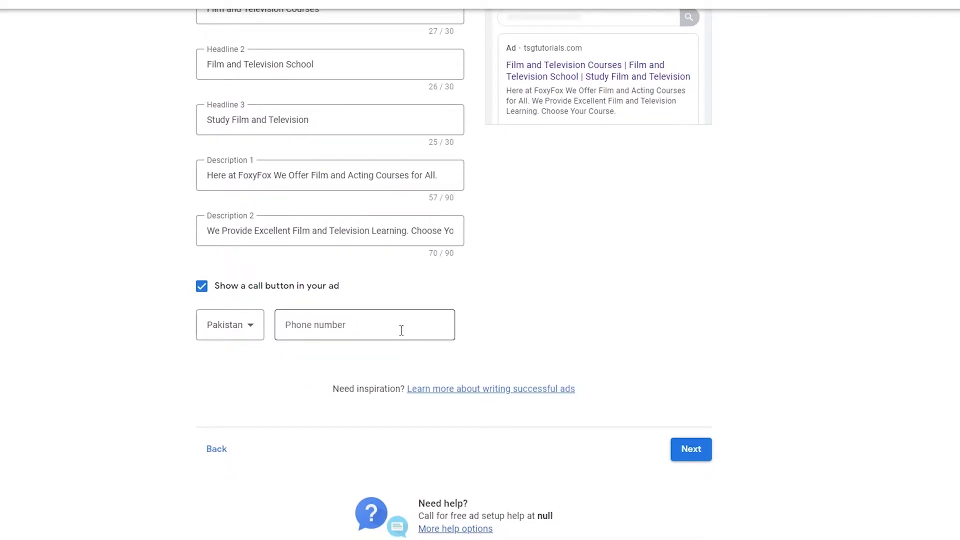
pyautogui.click(332, 332)
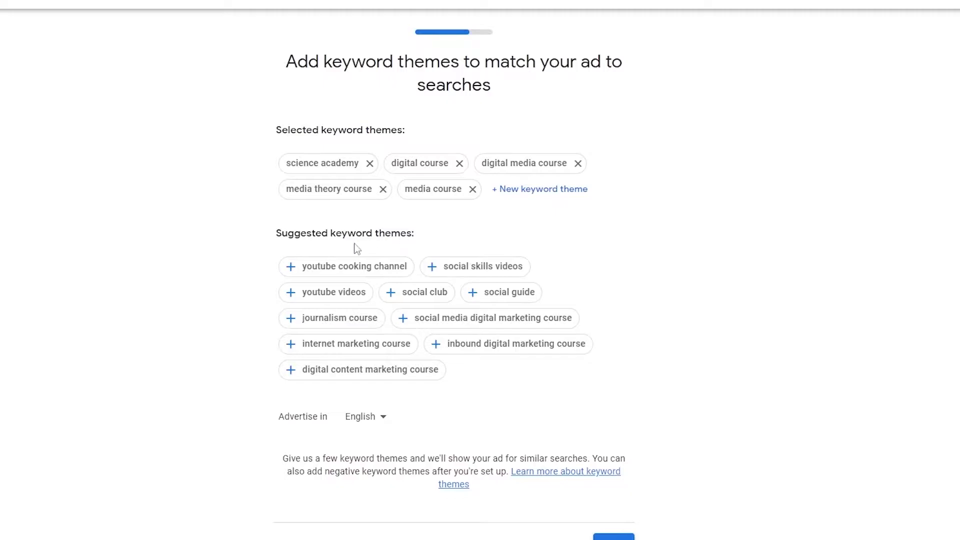
# Add youtube videos, social guide and makeup and haul videos as keyword themes.
pyautogui.click(341, 292)
pyautogui.click(342, 317)
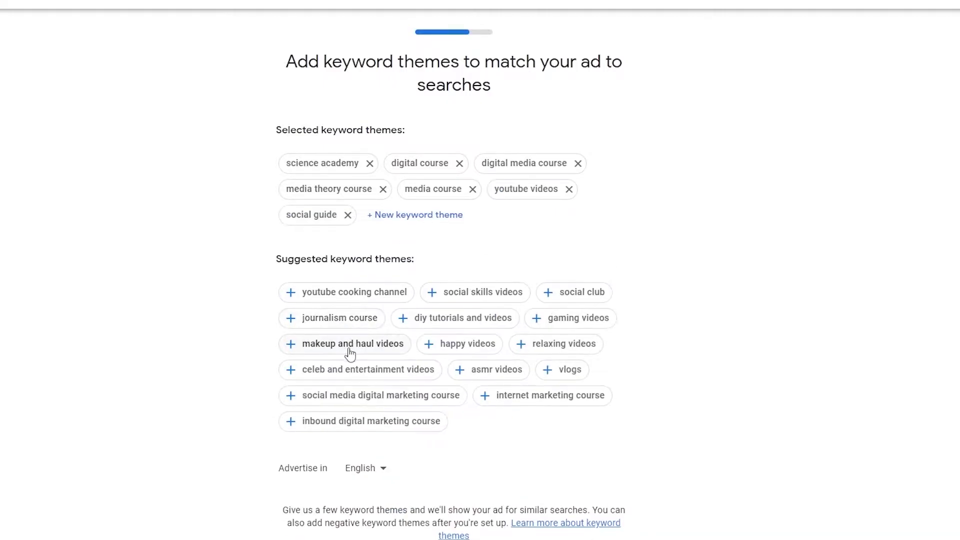
pyautogui.click(350, 345)
pyautogui.scroll(-3, 483, 295)
pyautogui.click(607, 447)
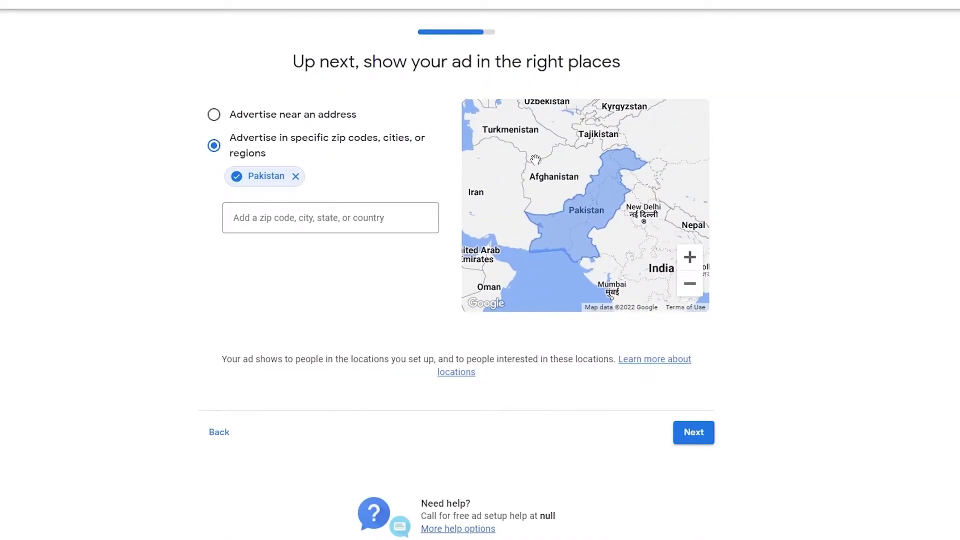
# Replace Pakistan with New Zealand as the ad's target location.
pyautogui.moveTo(540, 160); pyautogui.dragTo(575, 220)
pyautogui.click(295, 176)
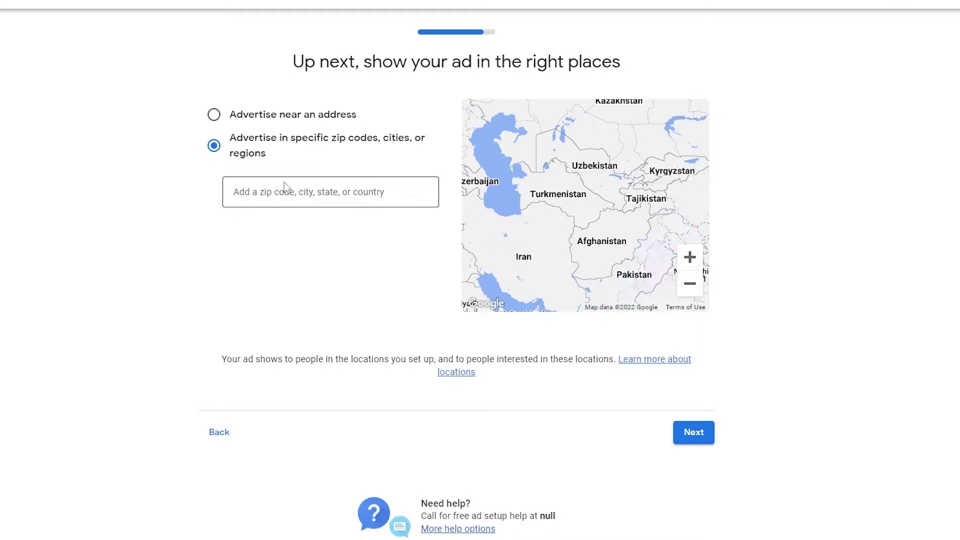
pyautogui.click(271, 192)
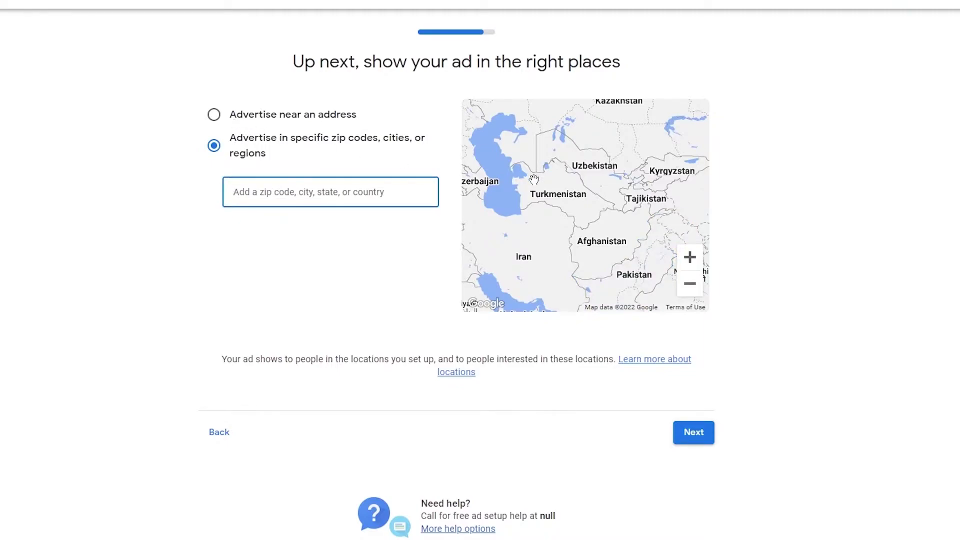
pyautogui.write('new')
pyautogui.click(306, 228)
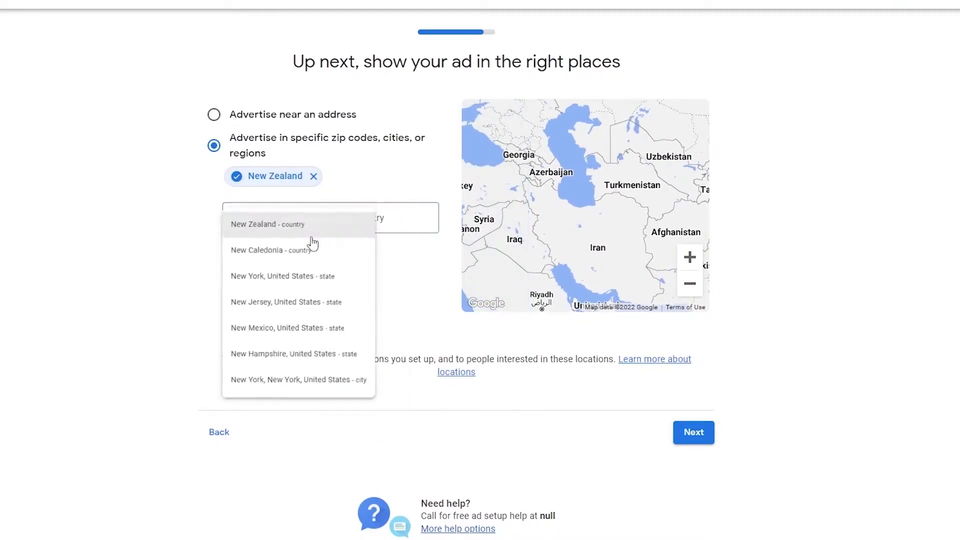
pyautogui.click(699, 436)
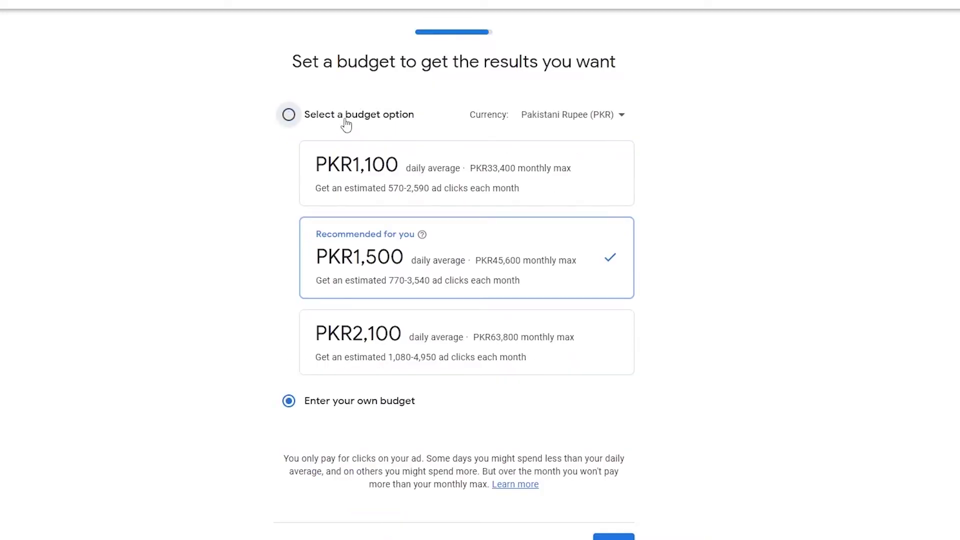
# Choose the suggested PKR1,100 daily average budget.
pyautogui.click(345, 118)
pyautogui.click(473, 189)
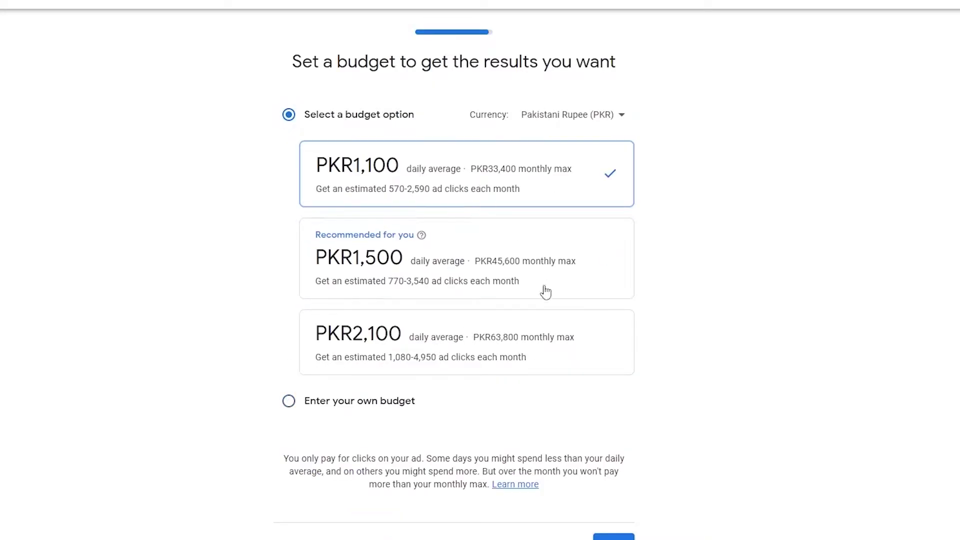
pyautogui.click(603, 538)
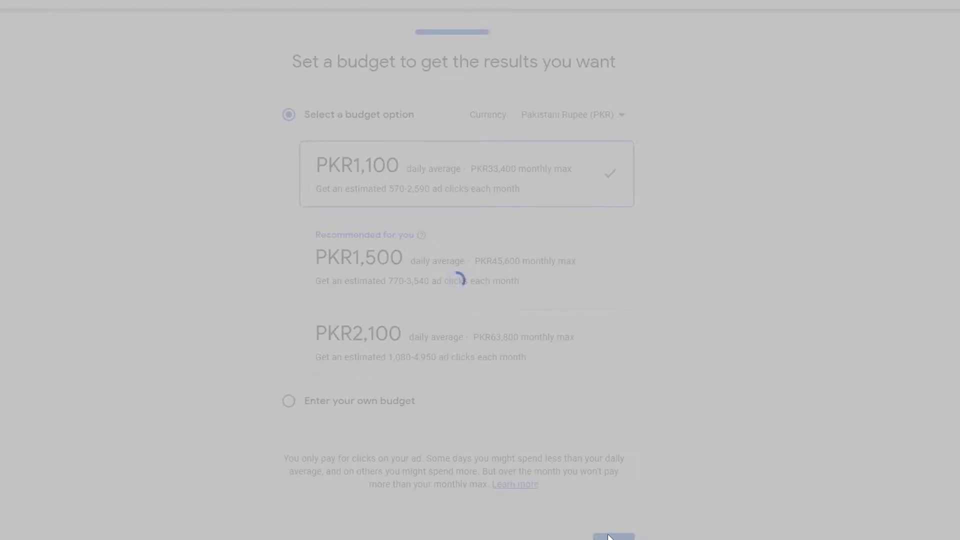
# On the payment page, keep Pakistan as billing country and decline performance tips and offers.
pyautogui.scroll(-4, 500, 425)
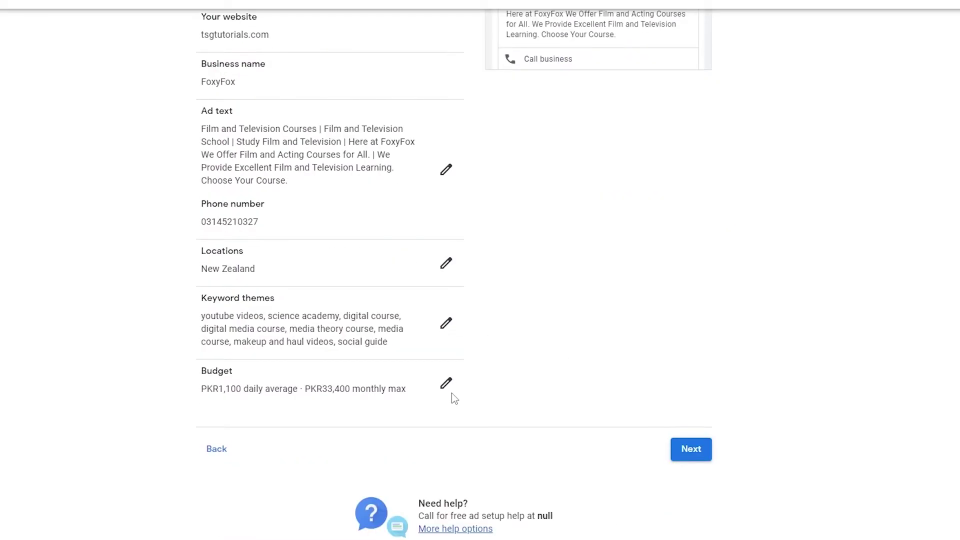
pyautogui.click(697, 451)
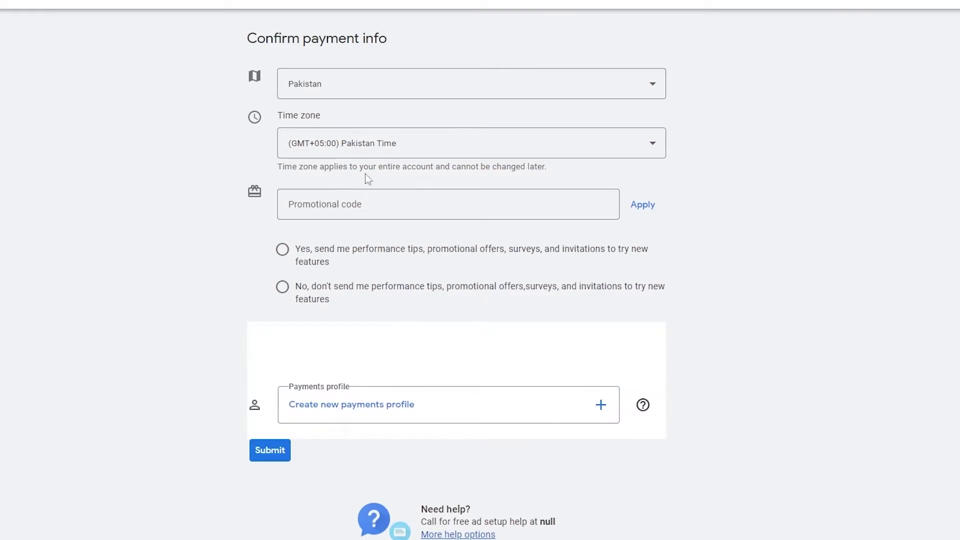
pyautogui.moveTo(257, 35); pyautogui.dragTo(424, 47)
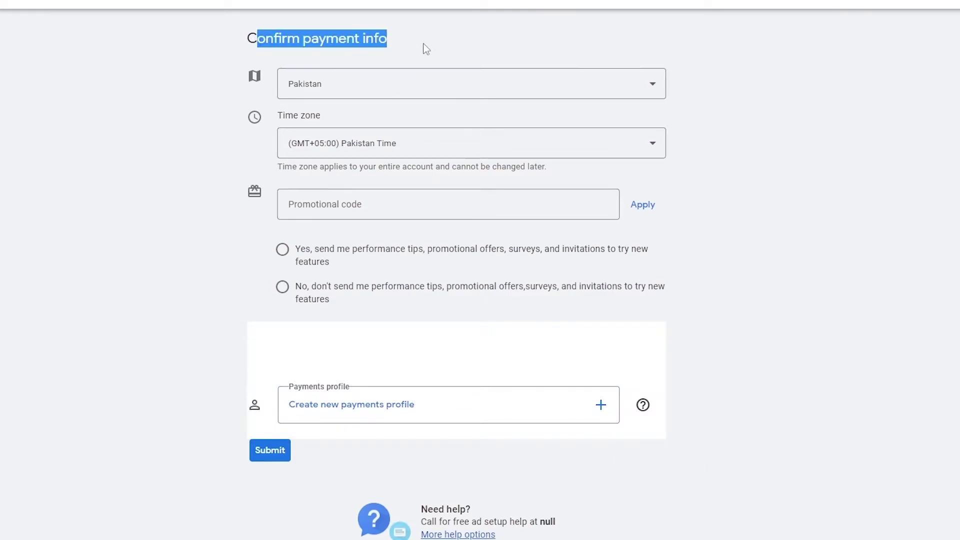
pyautogui.click(471, 76)
pyautogui.click(844, 325)
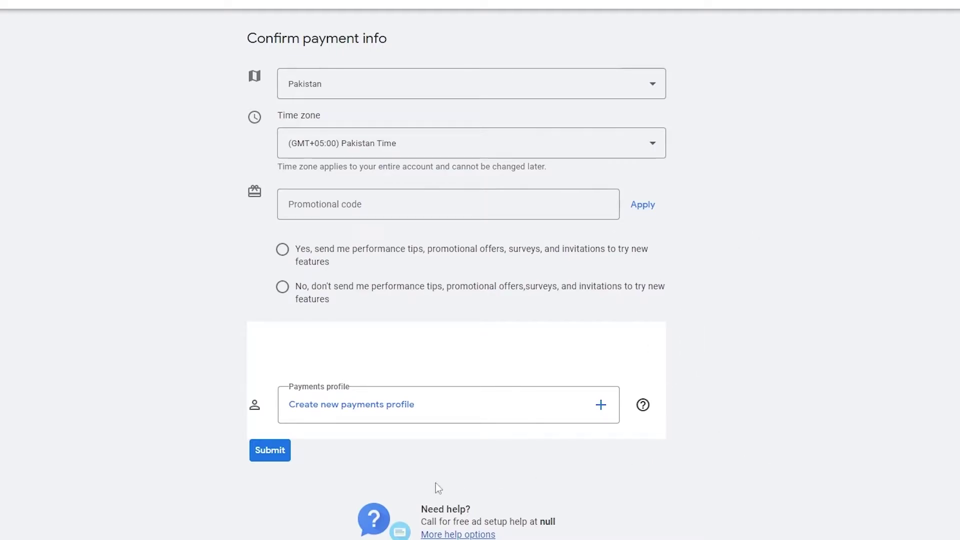
pyautogui.click(308, 286)
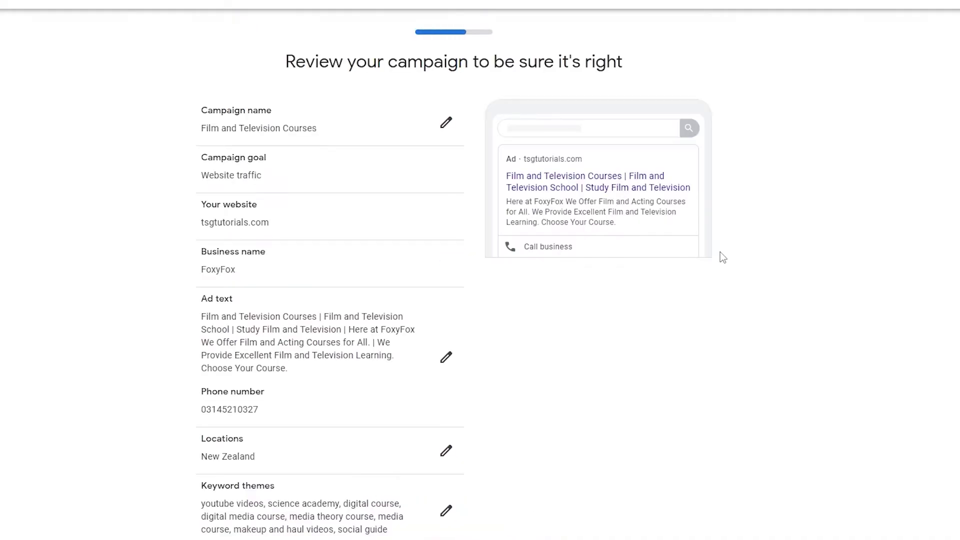
# Step back through budget, location, keyword themes, ad, website and business name pages to the goal.
pyautogui.scroll(-3, 719, 252)
pyautogui.scroll(-1, 720, 254)
pyautogui.click(217, 457)
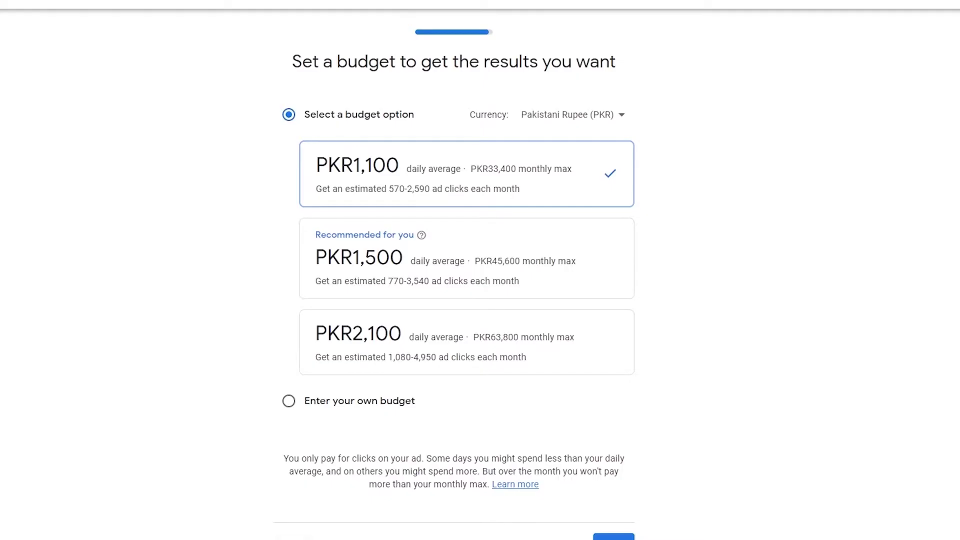
pyautogui.click(296, 537)
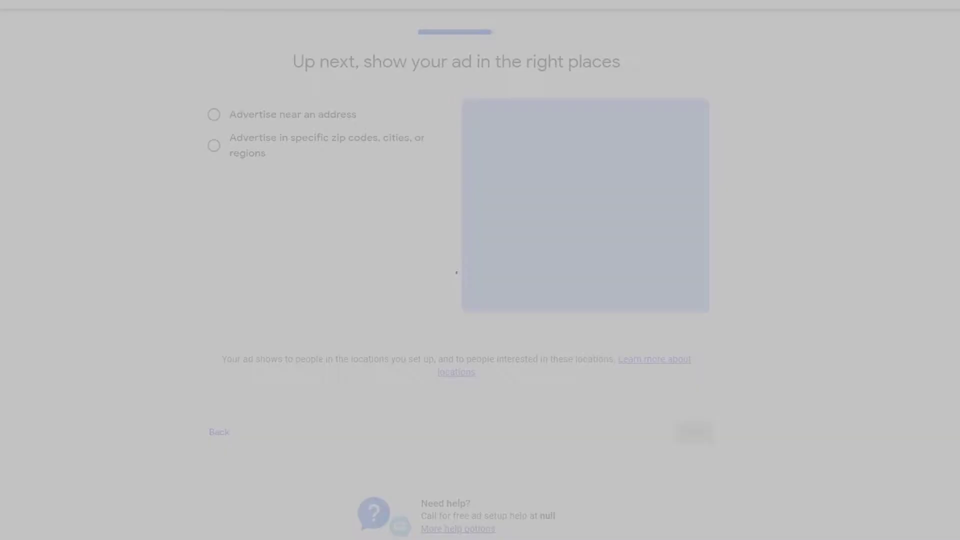
pyautogui.click(219, 433)
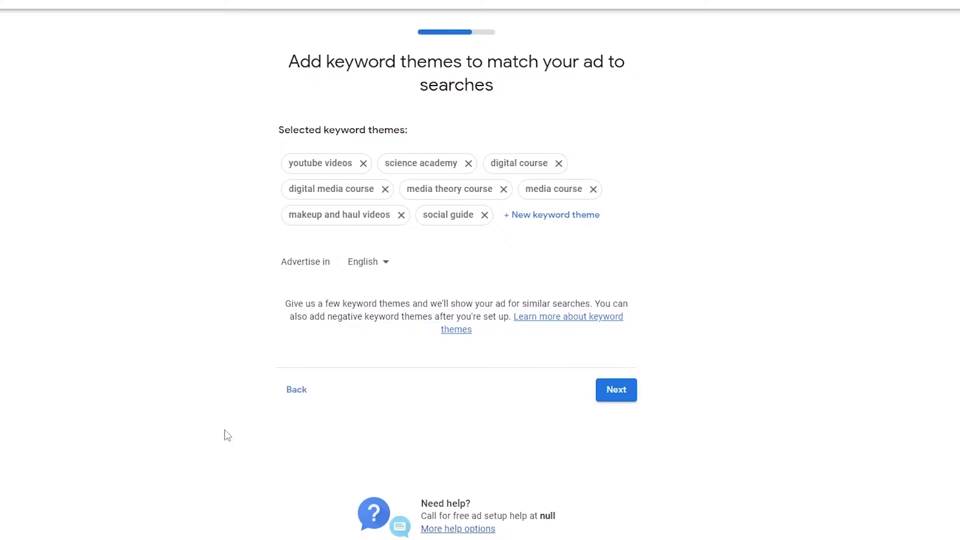
pyautogui.scroll(-3, 310, 470)
pyautogui.click(293, 449)
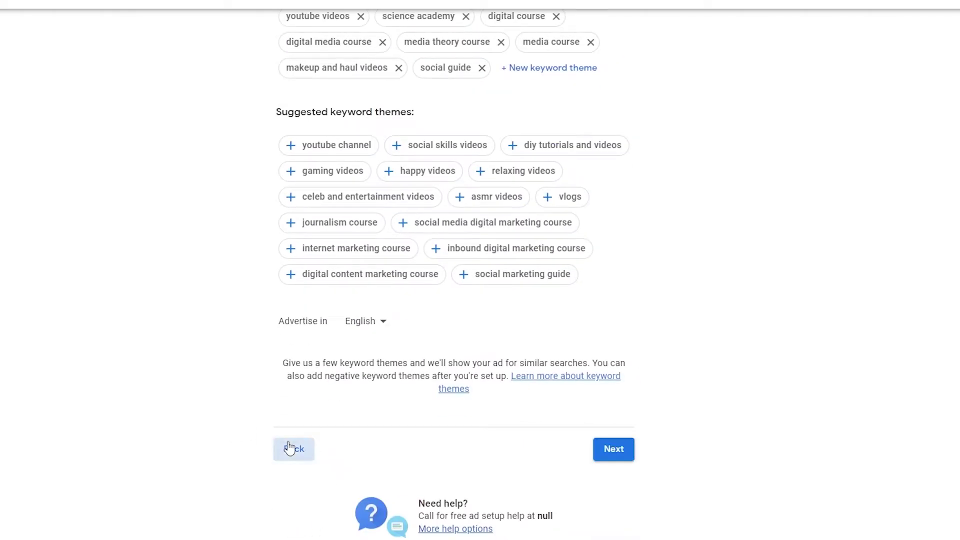
pyautogui.scroll(-3, 240, 476)
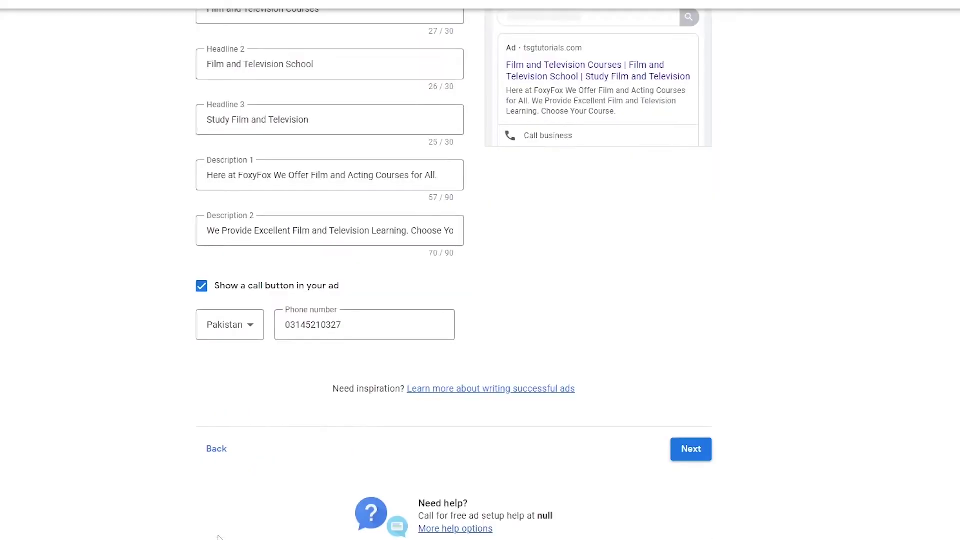
pyautogui.click(218, 448)
pyautogui.click(306, 350)
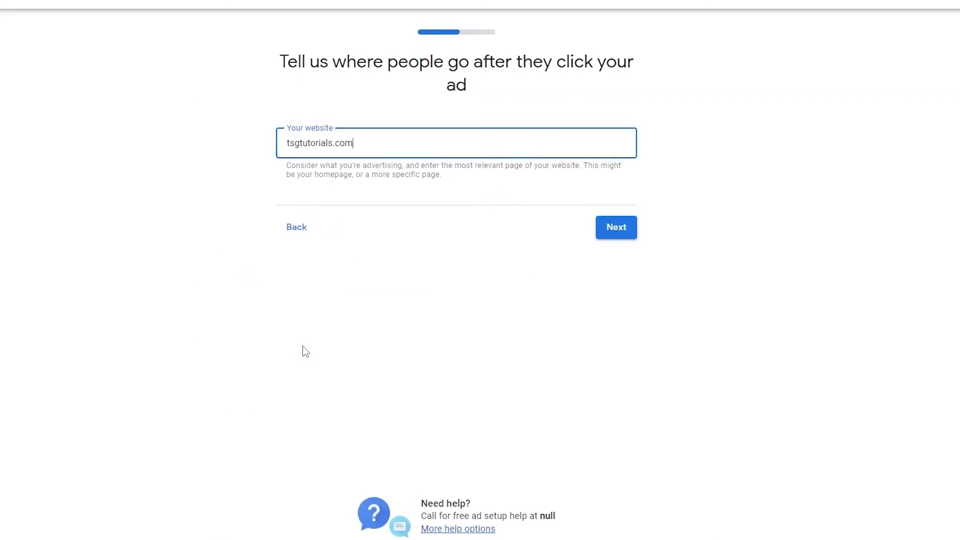
pyautogui.click(299, 226)
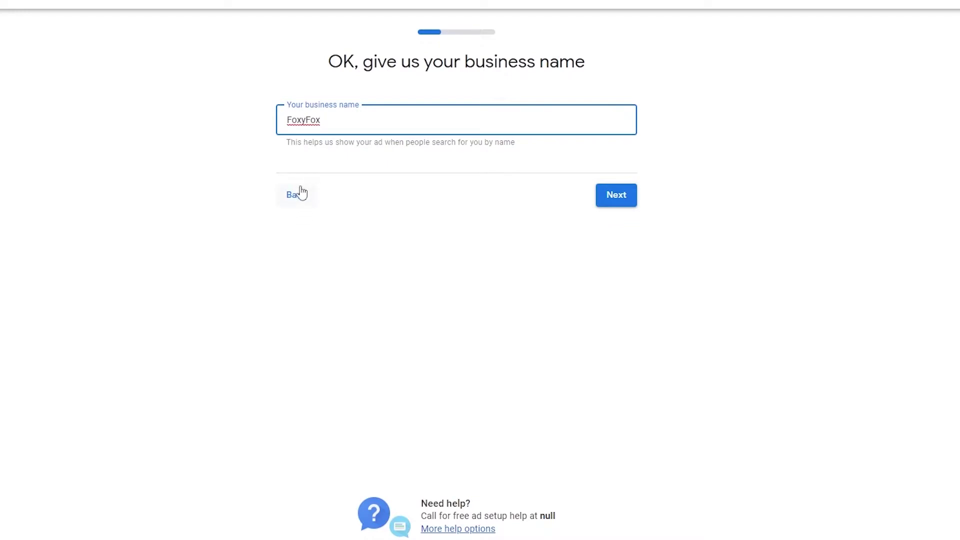
pyautogui.click(300, 193)
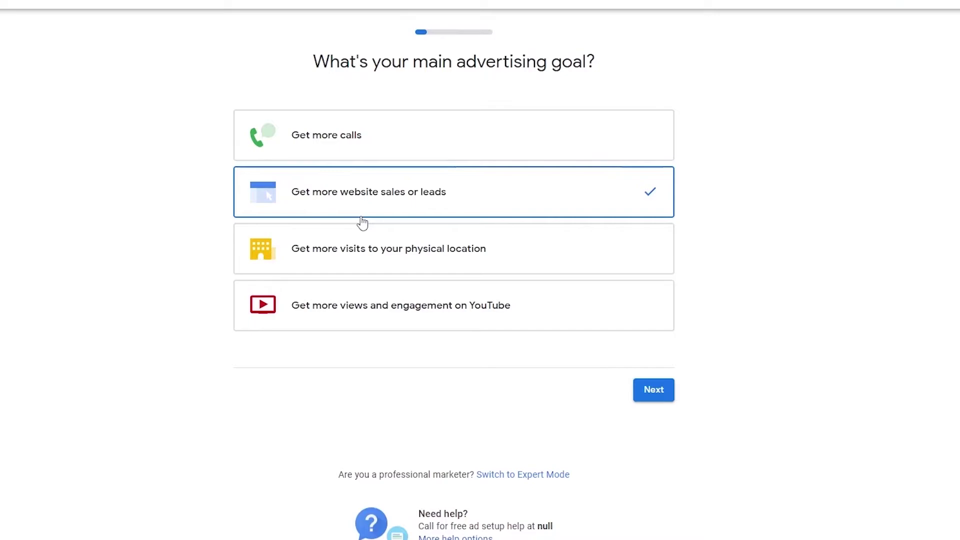
# Switch the account setup to Expert Mode from the advertising goal page.
pyautogui.moveTo(317, 480); pyautogui.dragTo(467, 478)
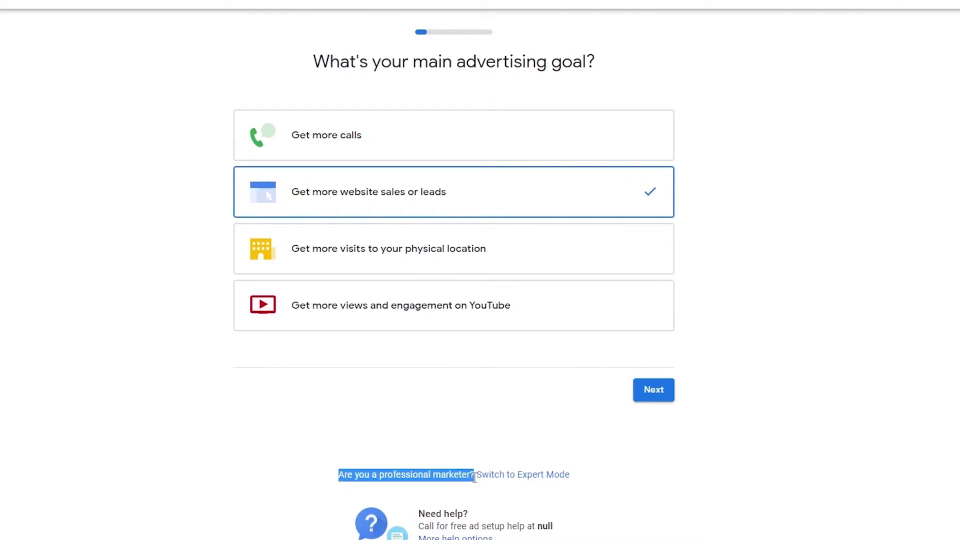
pyautogui.click(639, 450)
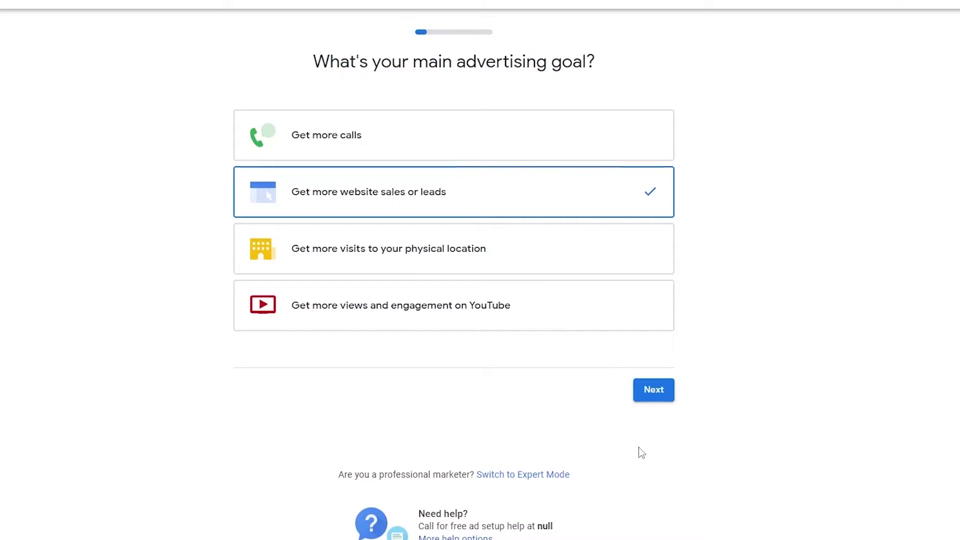
pyautogui.click(511, 474)
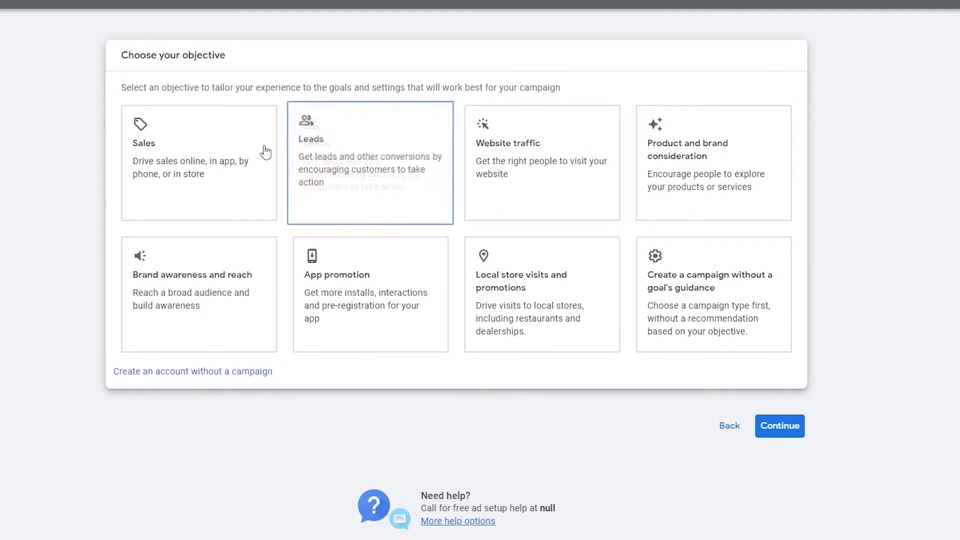
# Create the account without a campaign, declining performance tips and offers, and submit.
pyautogui.click(216, 372)
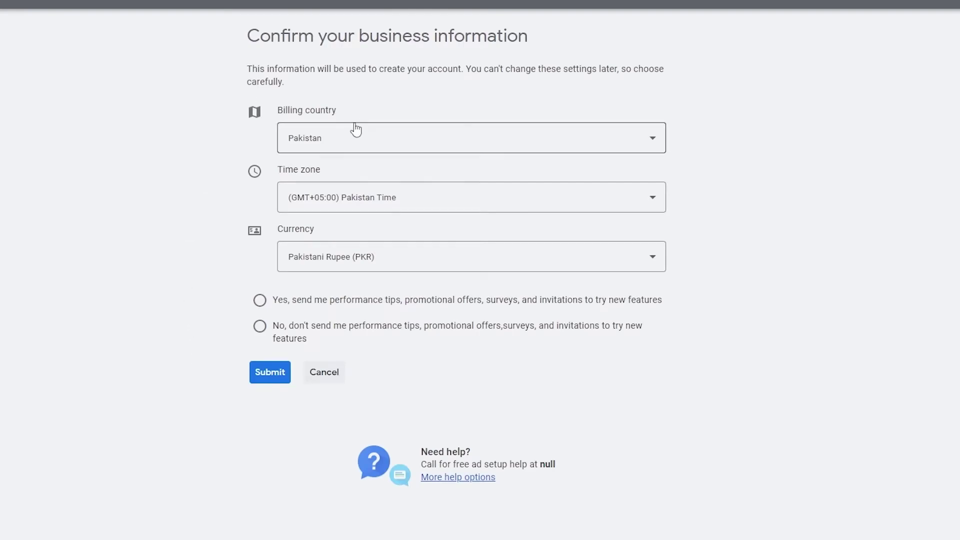
pyautogui.click(258, 379)
pyautogui.click(260, 327)
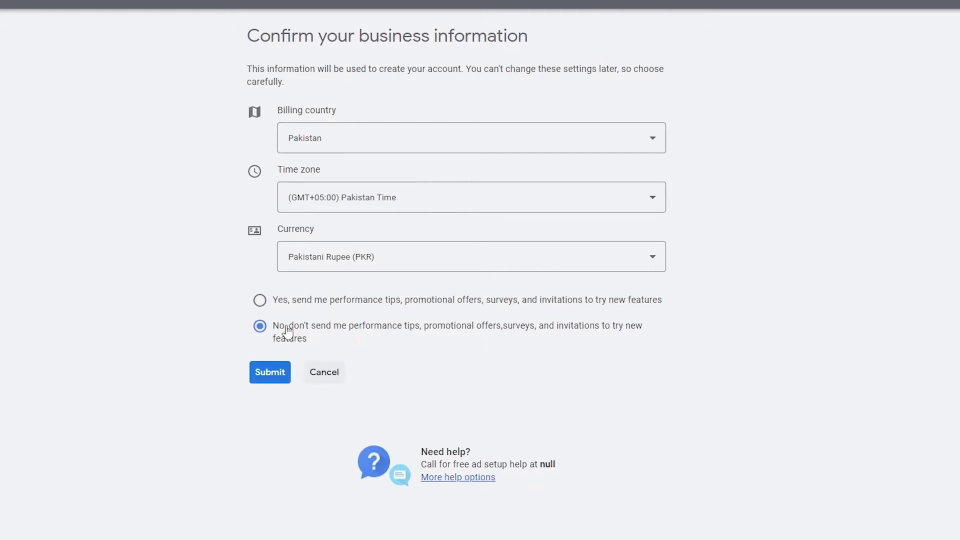
pyautogui.click(268, 372)
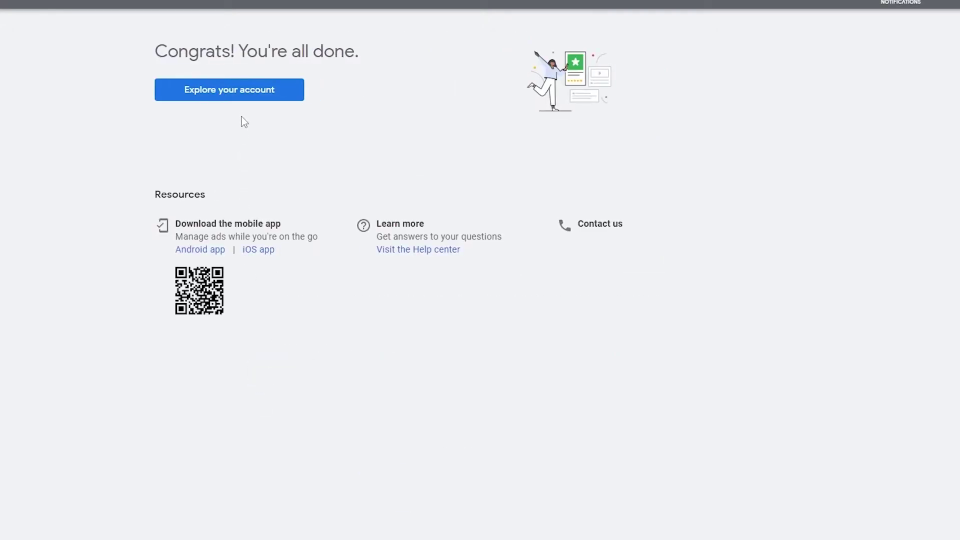
# Explore the new account from the Congrats page to reach its Overview.
pyautogui.moveTo(148, 59); pyautogui.dragTo(360, 52)
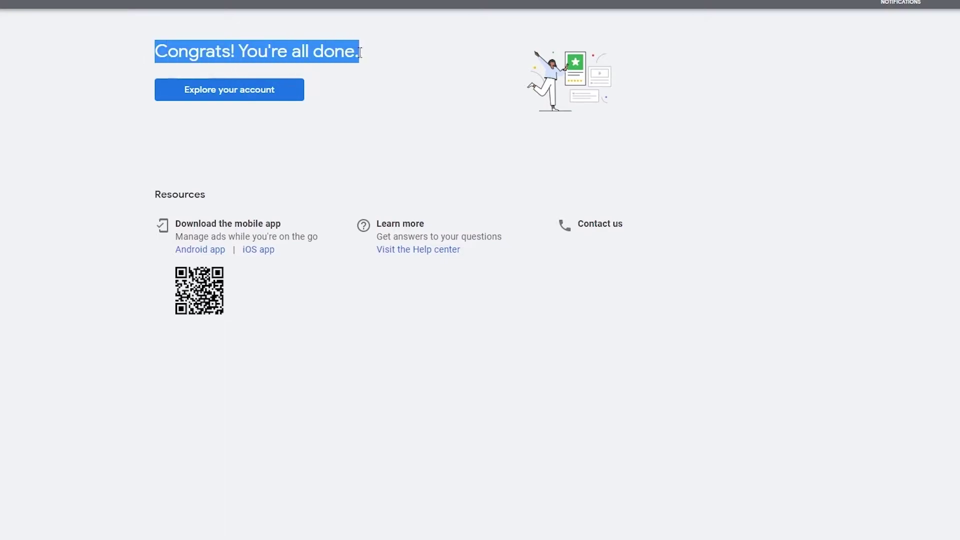
pyautogui.click(377, 55)
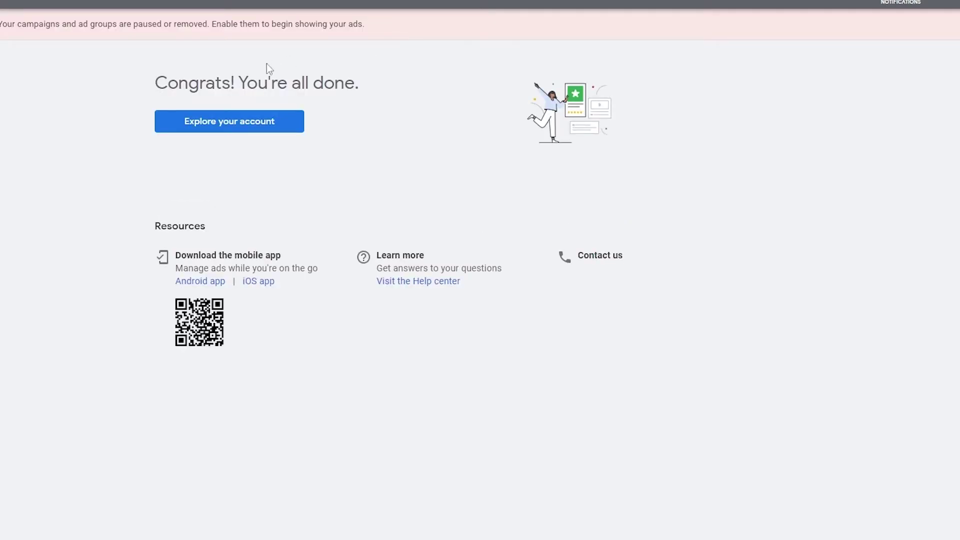
pyautogui.click(231, 129)
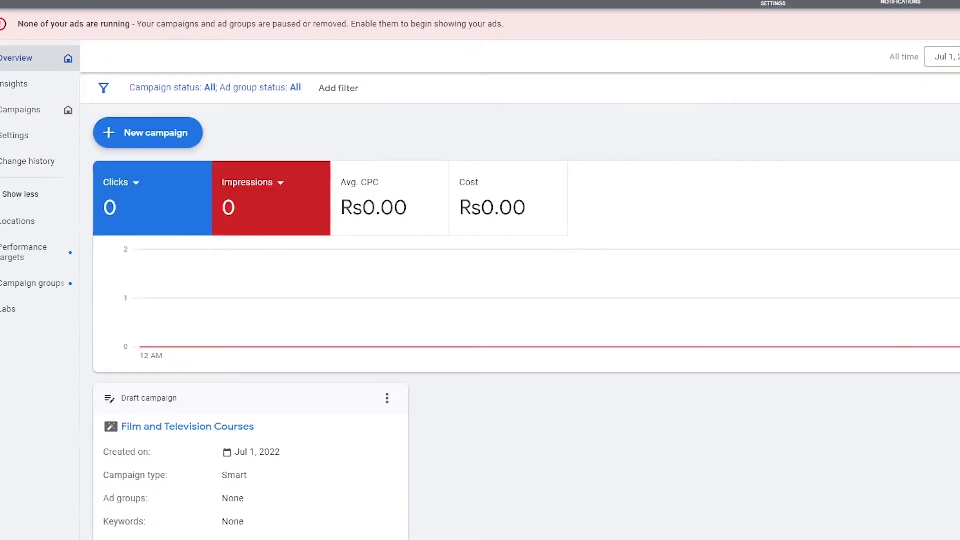
# Open Keyword Planner from the Planning section of Tools and Settings.
pyautogui.scroll(-1, 454, 190)
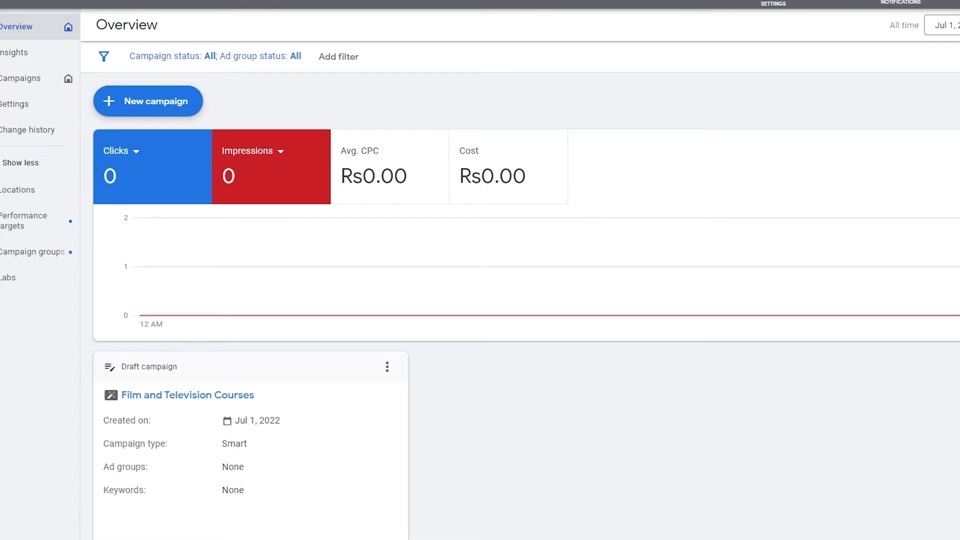
pyautogui.scroll(1, 729, 11)
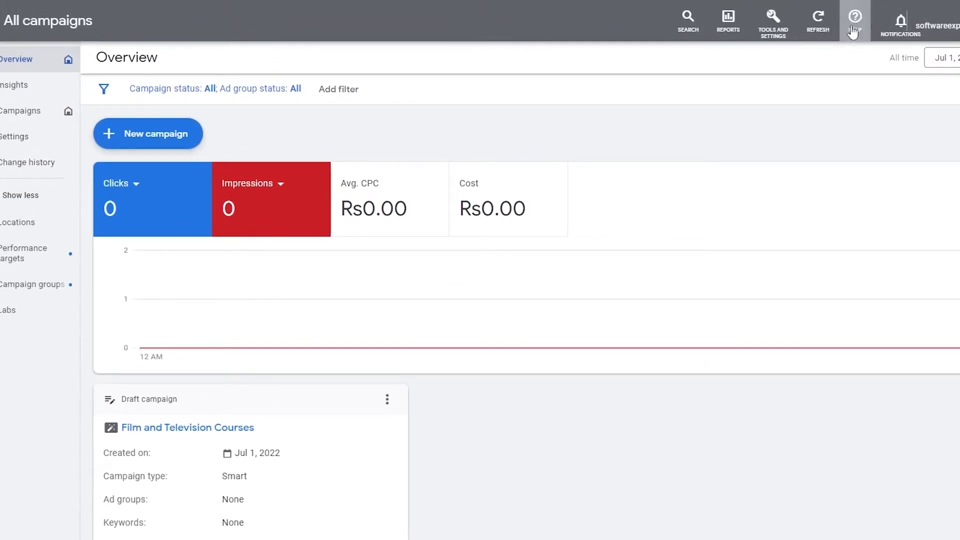
pyautogui.click(772, 20)
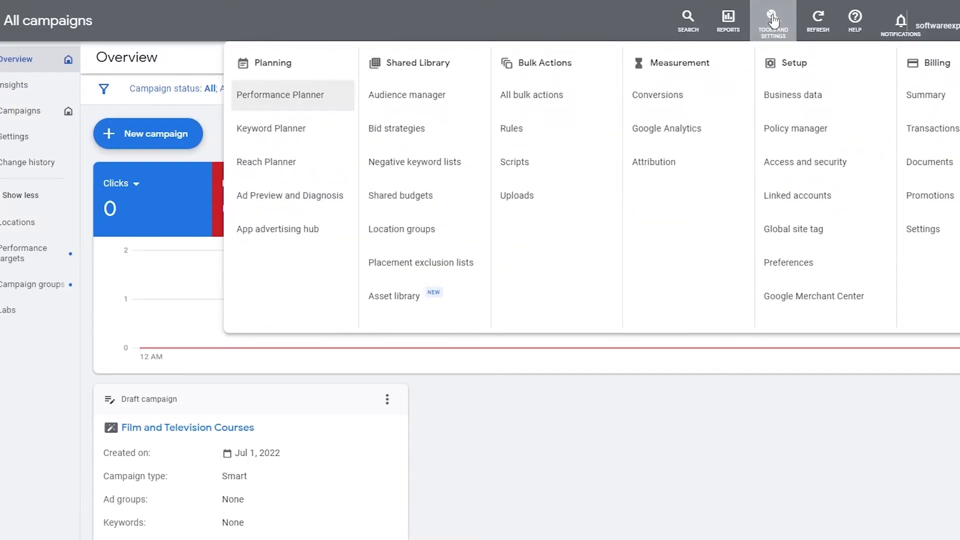
pyautogui.click(293, 139)
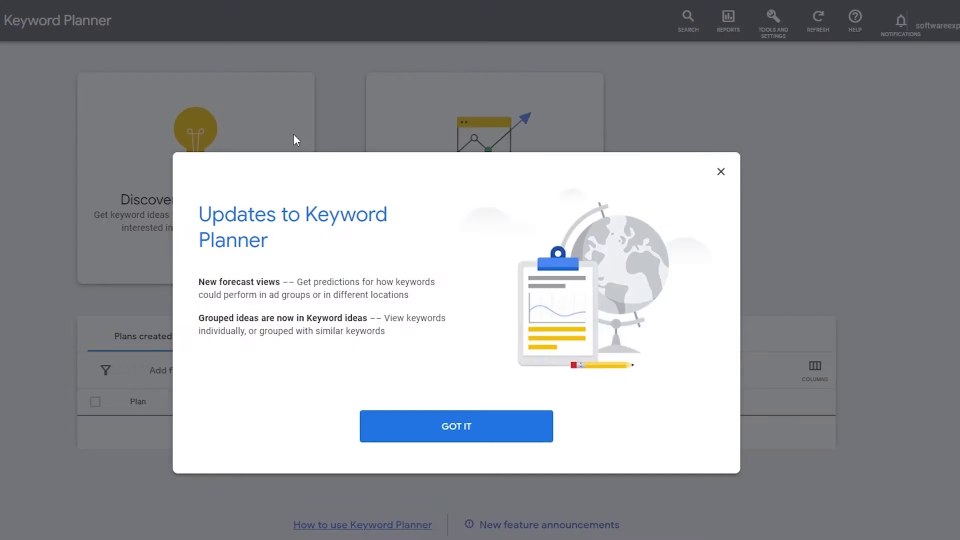
# Dismiss the Keyword Planner updates notice and open the Get search volume and forecasts panel.
pyautogui.click(457, 433)
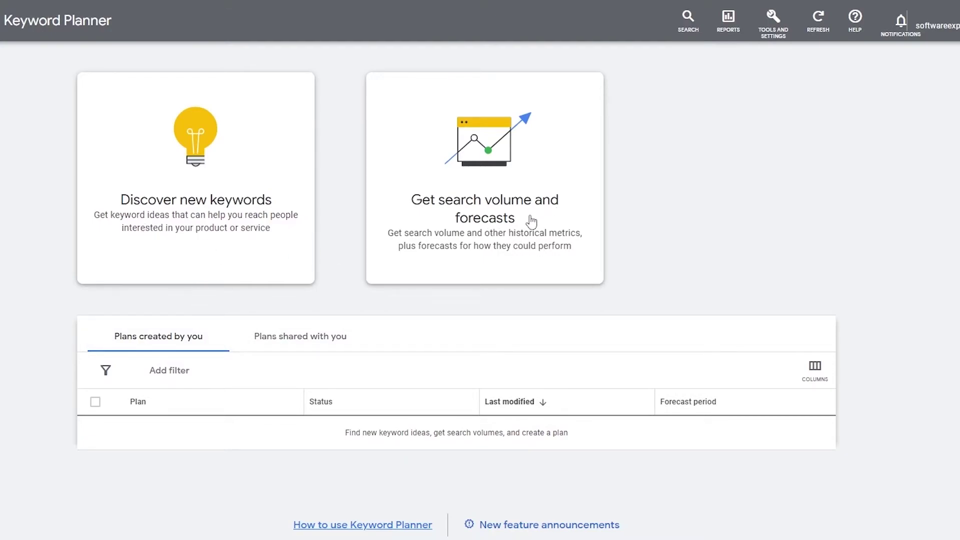
pyautogui.click(509, 232)
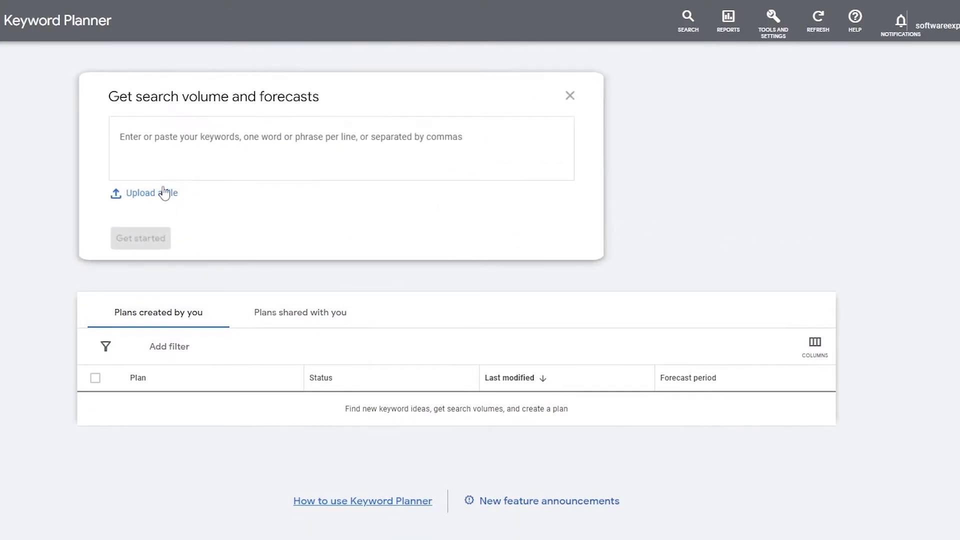
# Enter the keyword 'nfts' and generate its forecast.
pyautogui.click(153, 139)
pyautogui.write('nft')
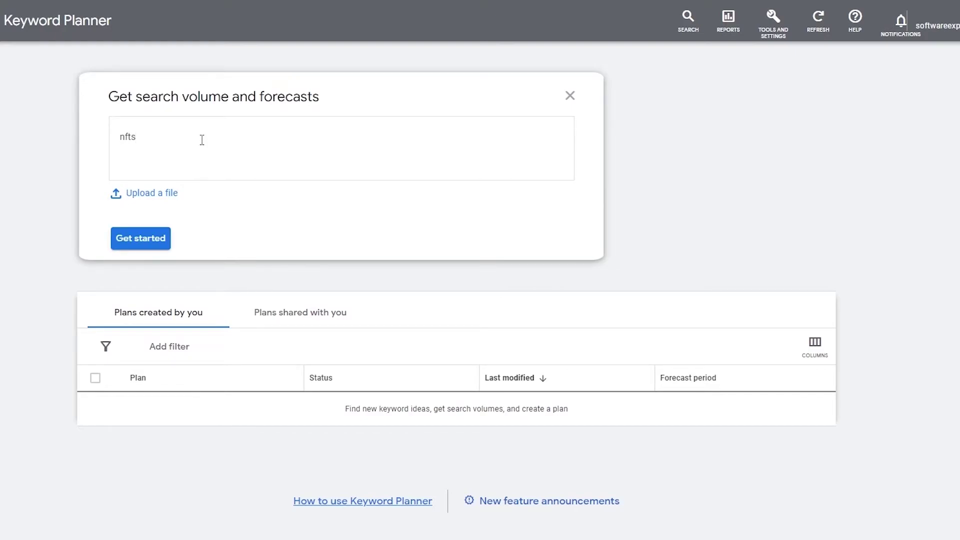
pyautogui.write('s')
pyautogui.click(149, 238)
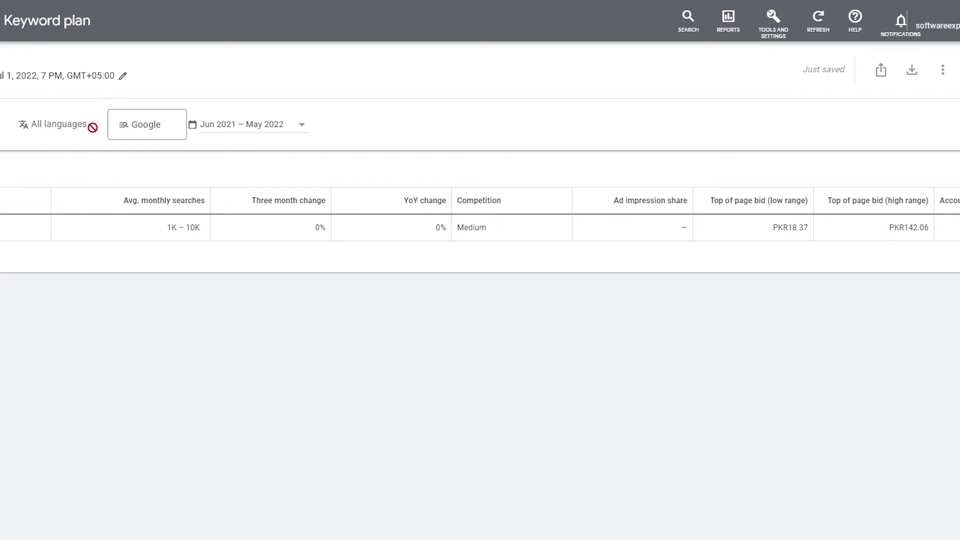
# Replace Pakistan with the United States in the plan's location targeting and save.
pyautogui.click(5, 124)
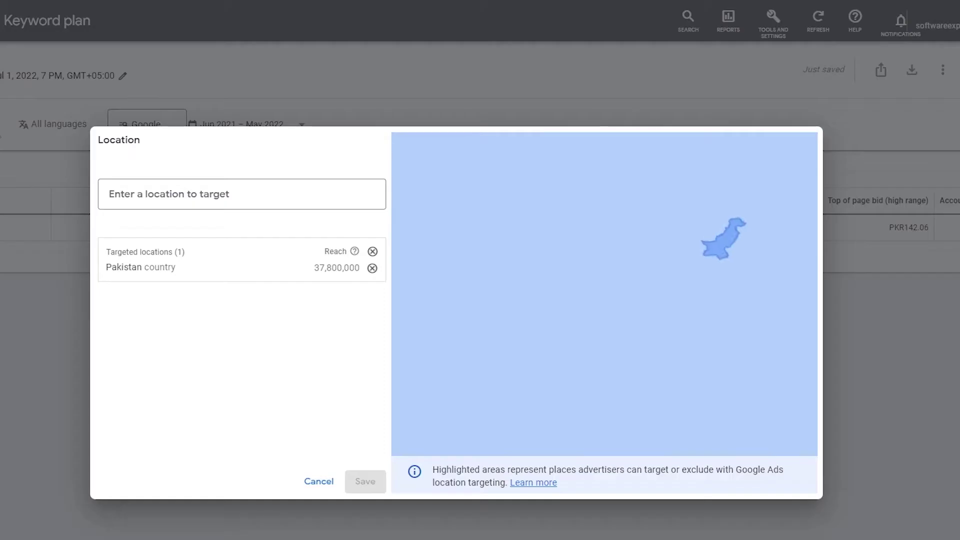
pyautogui.click(240, 205)
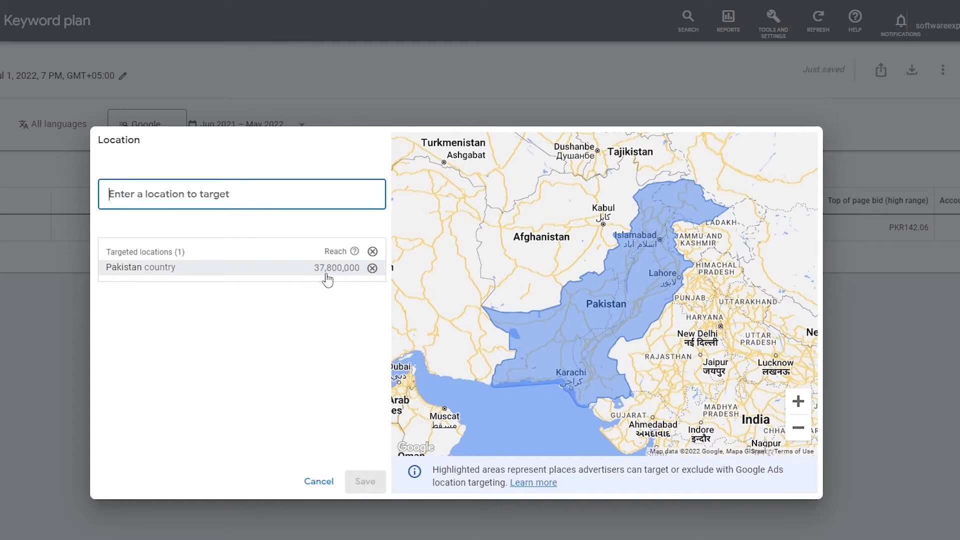
pyautogui.click(372, 268)
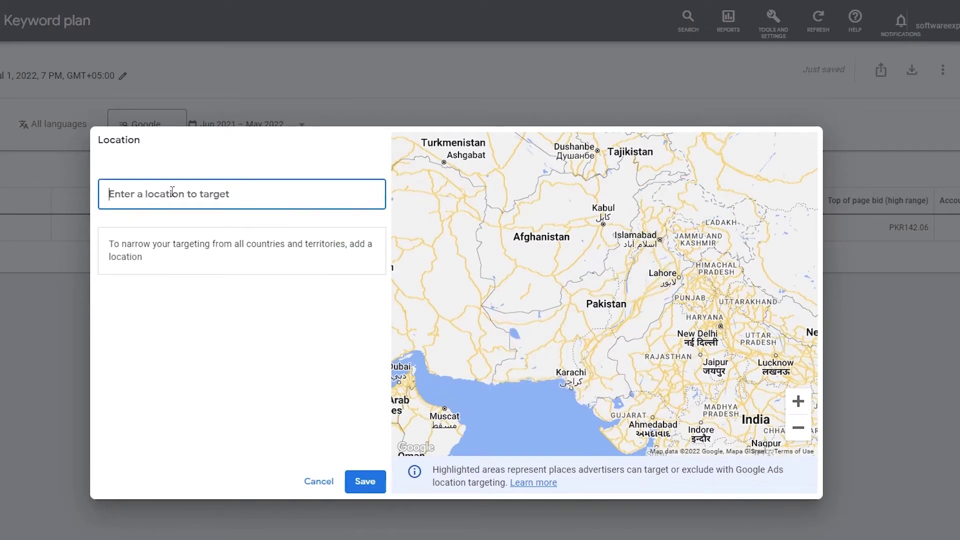
pyautogui.write('uni')
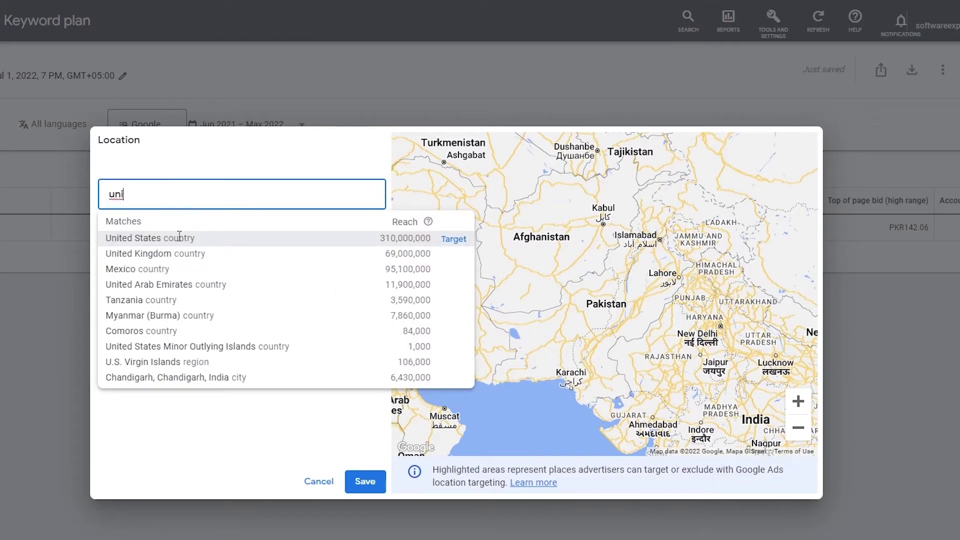
pyautogui.click(452, 239)
pyautogui.click(363, 484)
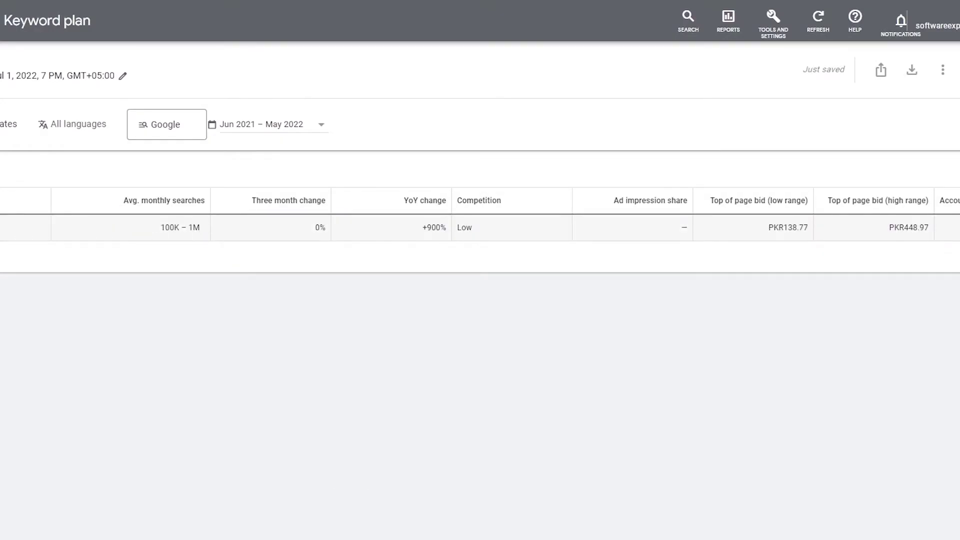
# Highlight the +900% year-over-year change in the nfts forecast.
pyautogui.moveTo(172, 211)
pyautogui.doubleClick(431, 227)
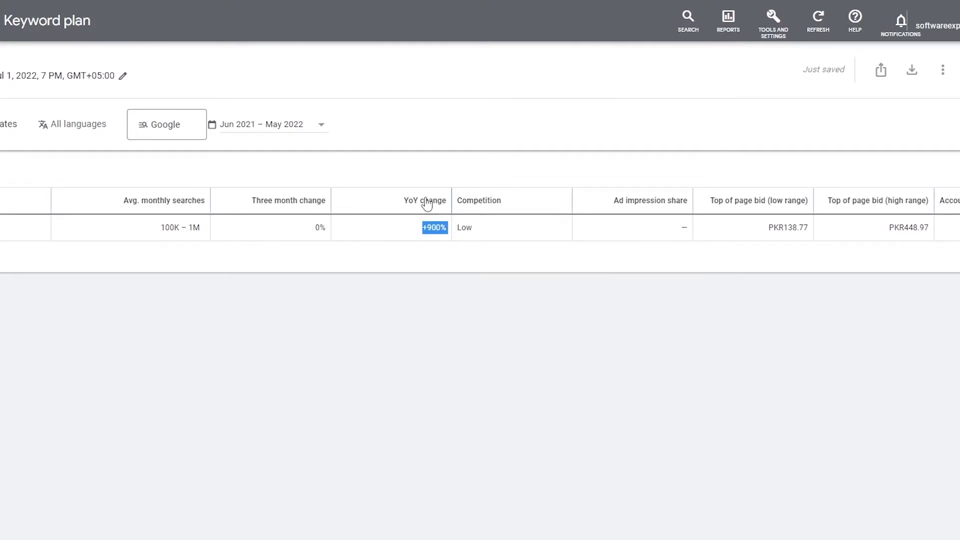
pyautogui.moveTo(427, 205)
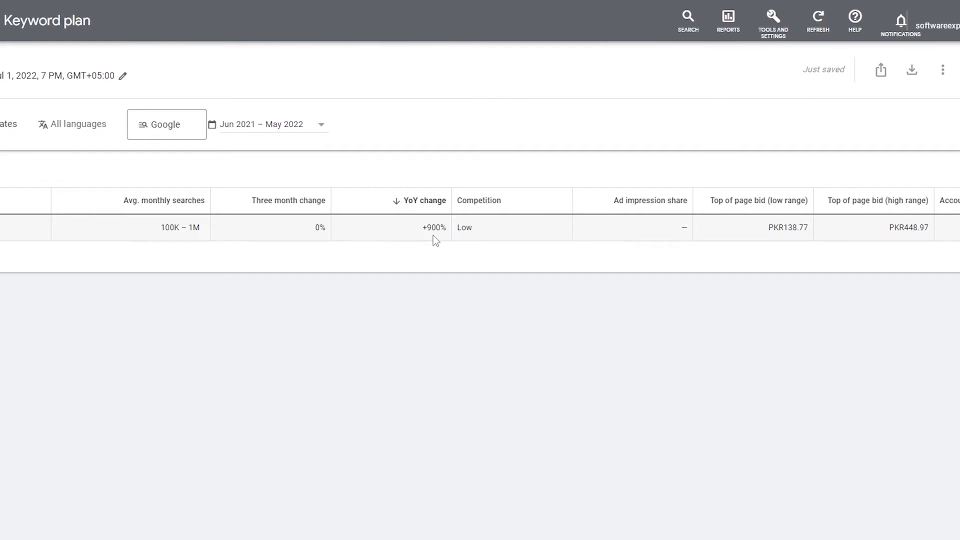
pyautogui.moveTo(422, 226); pyautogui.dragTo(452, 233)
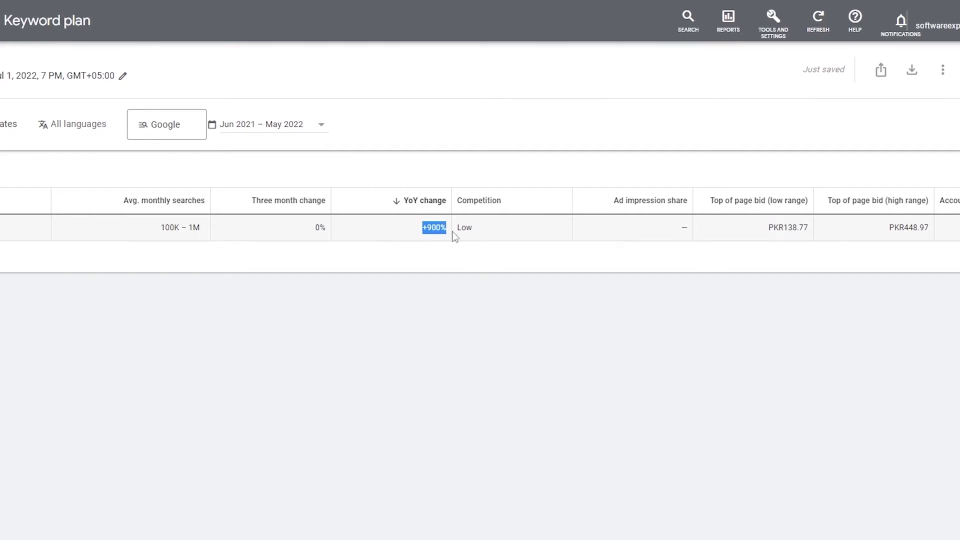
pyautogui.click(478, 261)
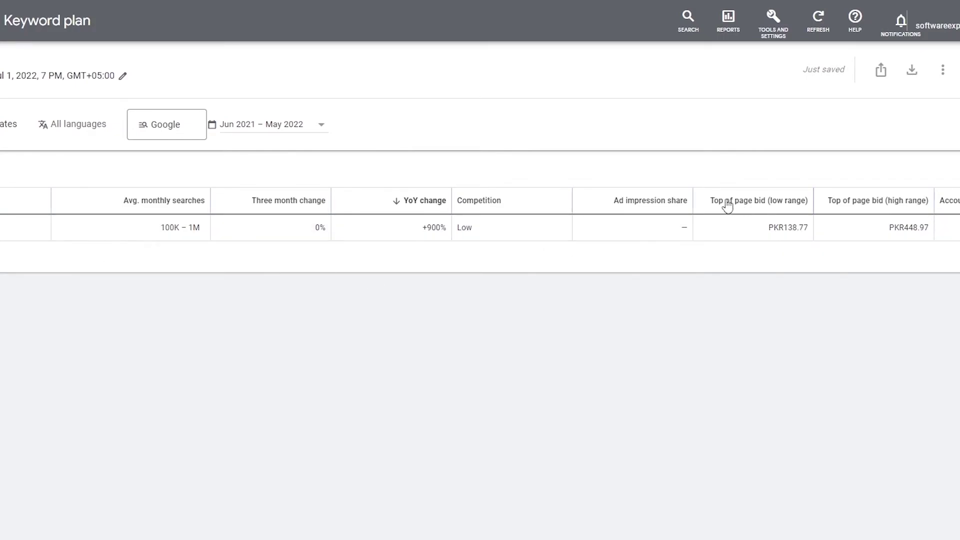
# Highlight the low and high top-of-page bid values, then set the network to Google and search partners.
pyautogui.moveTo(790, 210)
pyautogui.moveTo(783, 233); pyautogui.dragTo(797, 236)
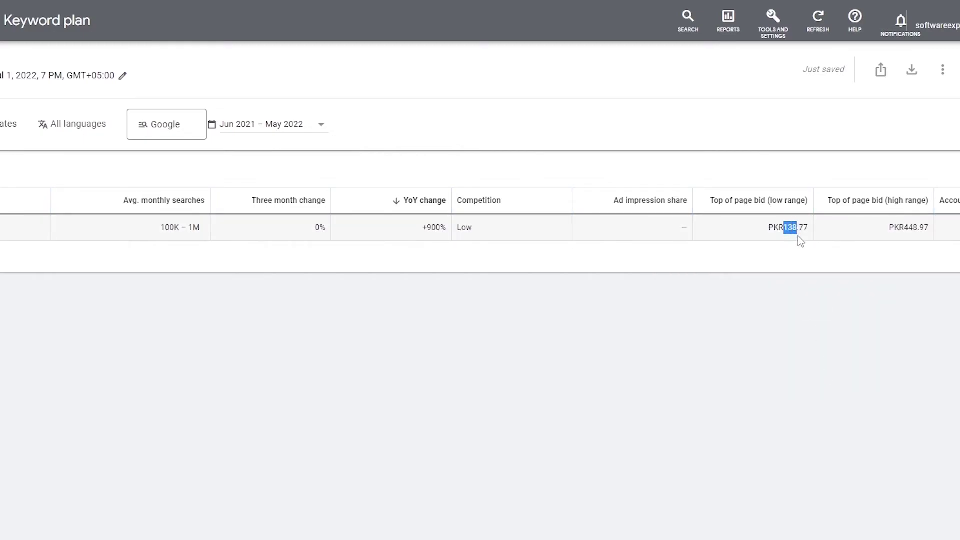
pyautogui.click(810, 288)
pyautogui.moveTo(829, 208)
pyautogui.moveTo(902, 228); pyautogui.dragTo(917, 241)
pyautogui.click(940, 302)
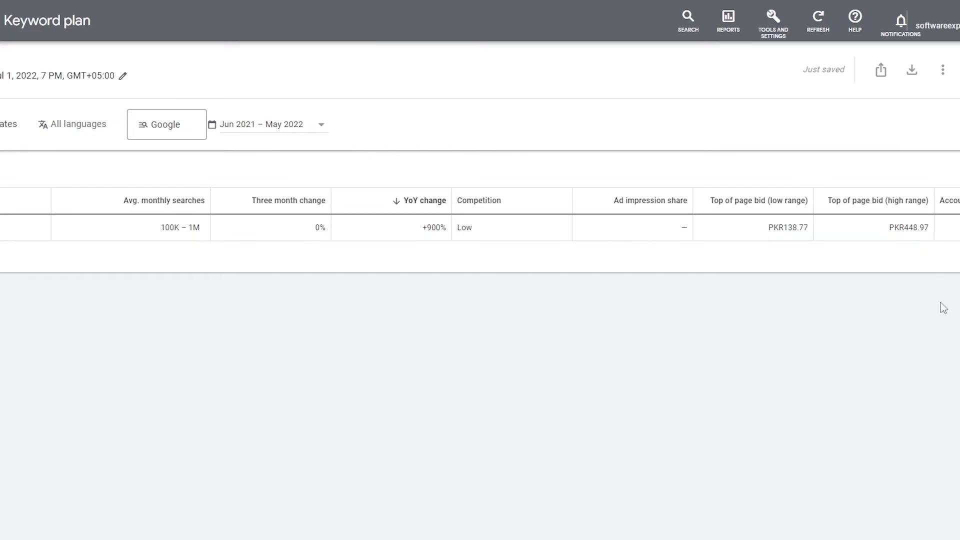
pyautogui.click(190, 131)
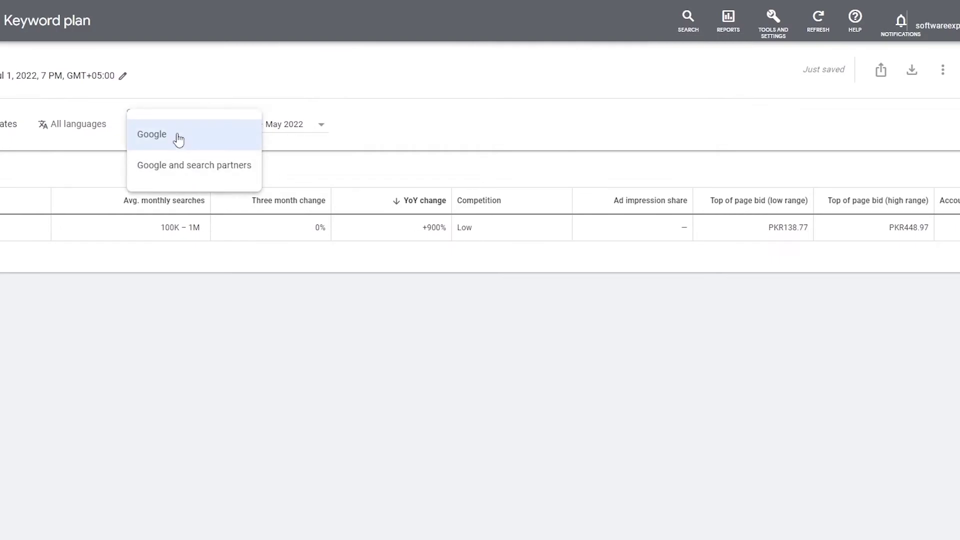
pyautogui.click(207, 168)
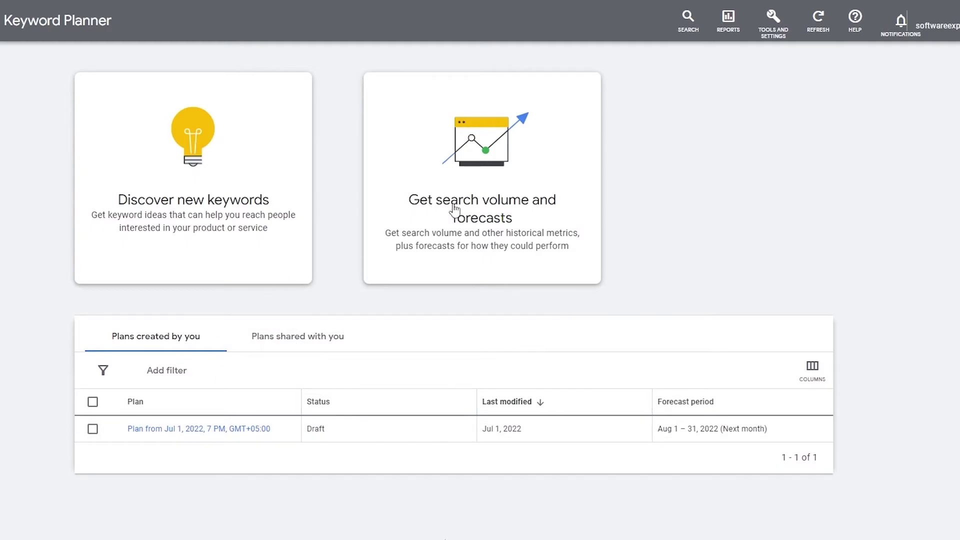
# Discover new keyword ideas for 'youtube automation'.
pyautogui.click(190, 222)
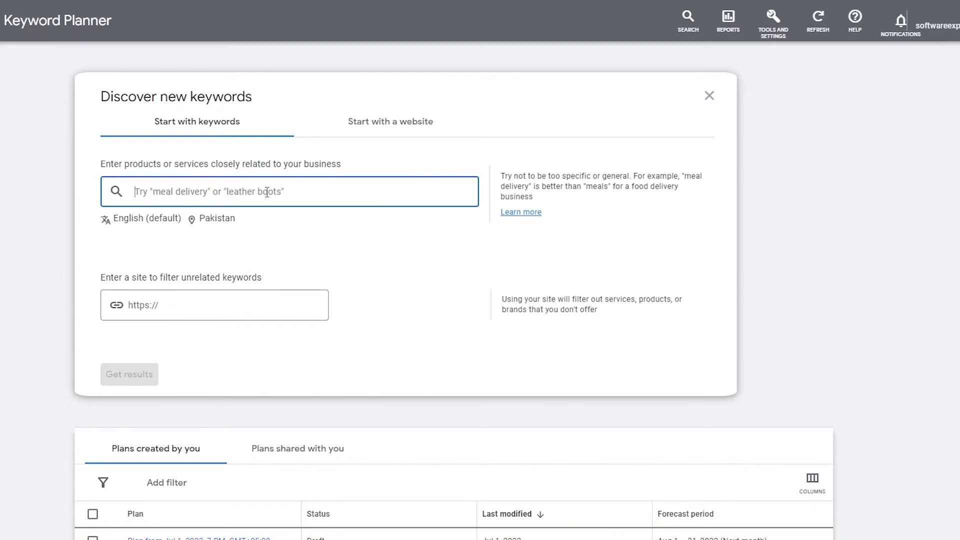
pyautogui.write('youtube au')
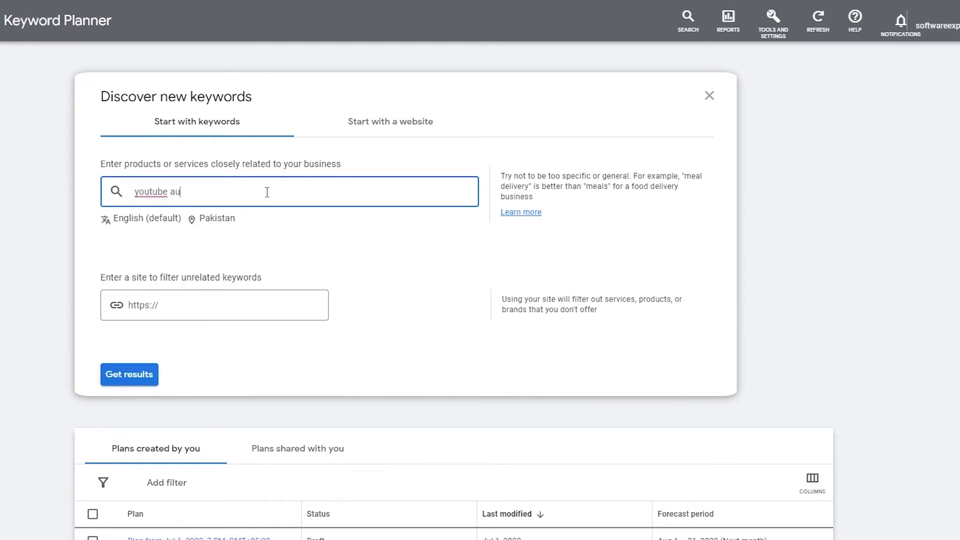
pyautogui.write('tomation')
pyautogui.click(143, 380)
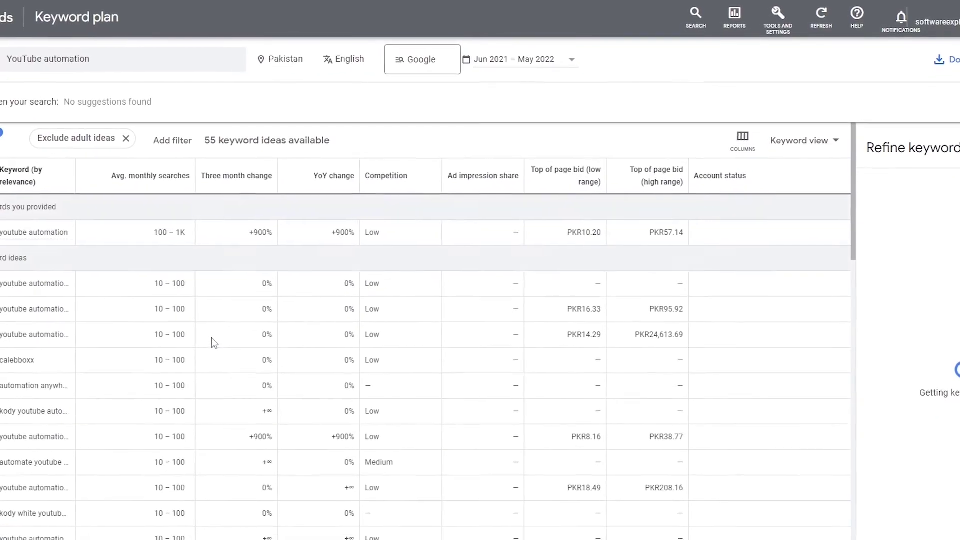
pyautogui.scroll(-5, 60, 242)
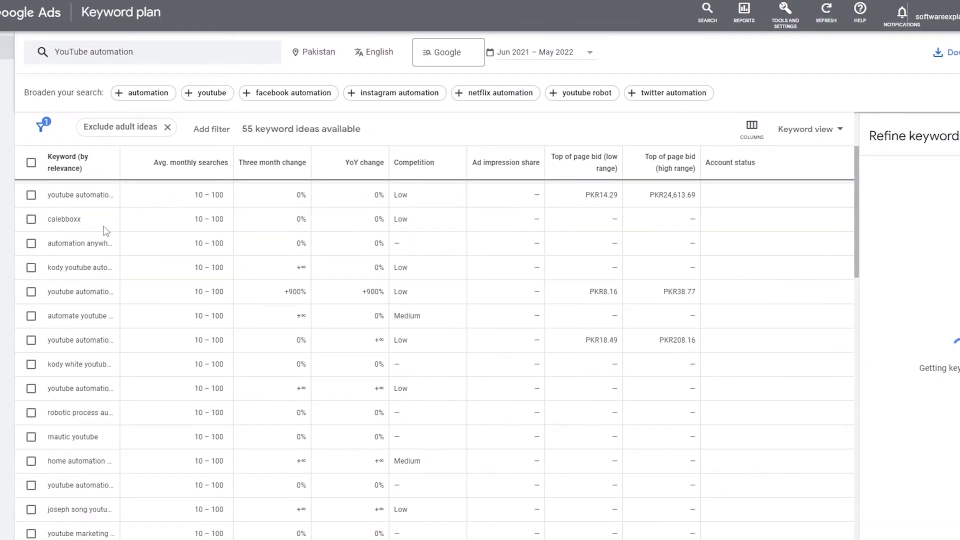
pyautogui.scroll(-2, 104, 226)
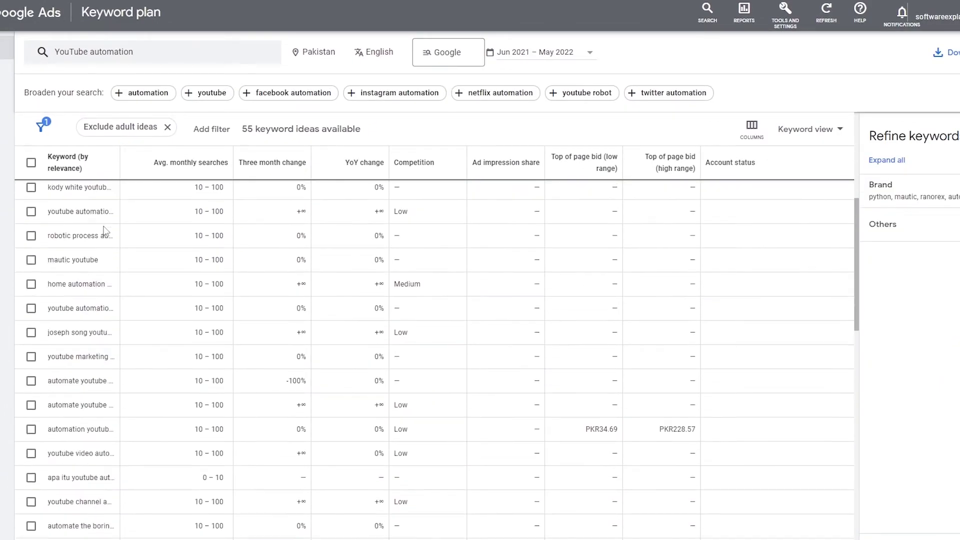
pyautogui.scroll(6, 112, 222)
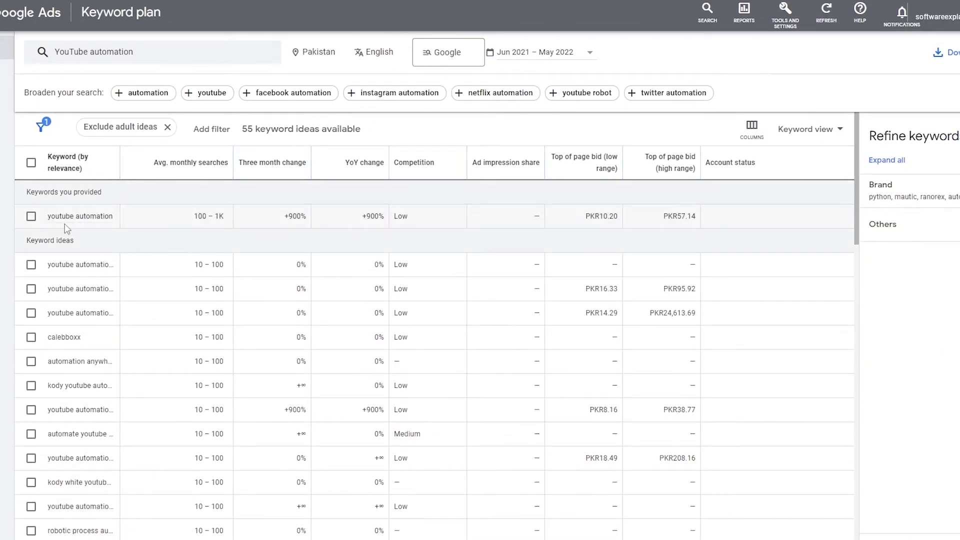
# Highlight youtube automation's metrics: 100 – 1K searches, YoY change, PKR10.20–PKR57.14 bids.
pyautogui.moveTo(196, 218); pyautogui.dragTo(226, 218)
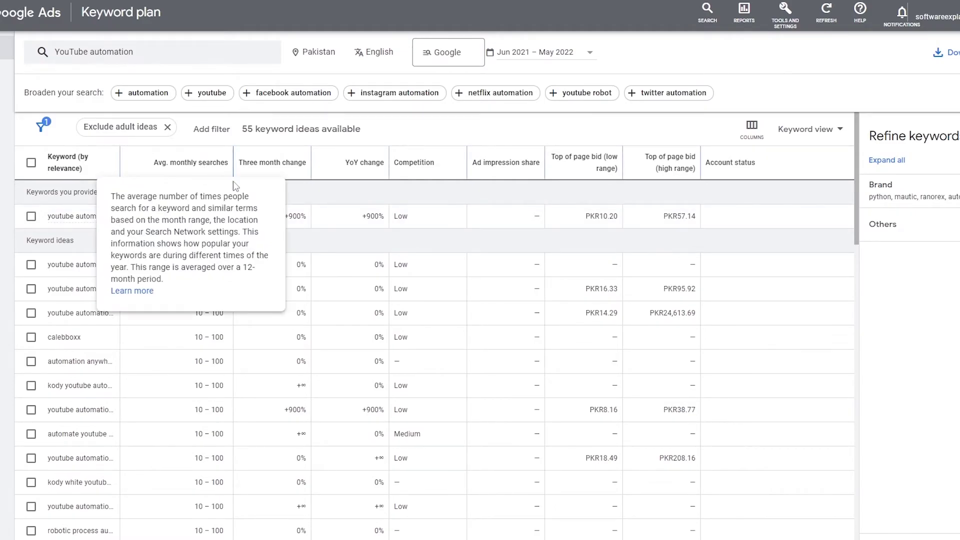
pyautogui.moveTo(368, 217); pyautogui.dragTo(407, 218)
pyautogui.moveTo(586, 216); pyautogui.dragTo(618, 214)
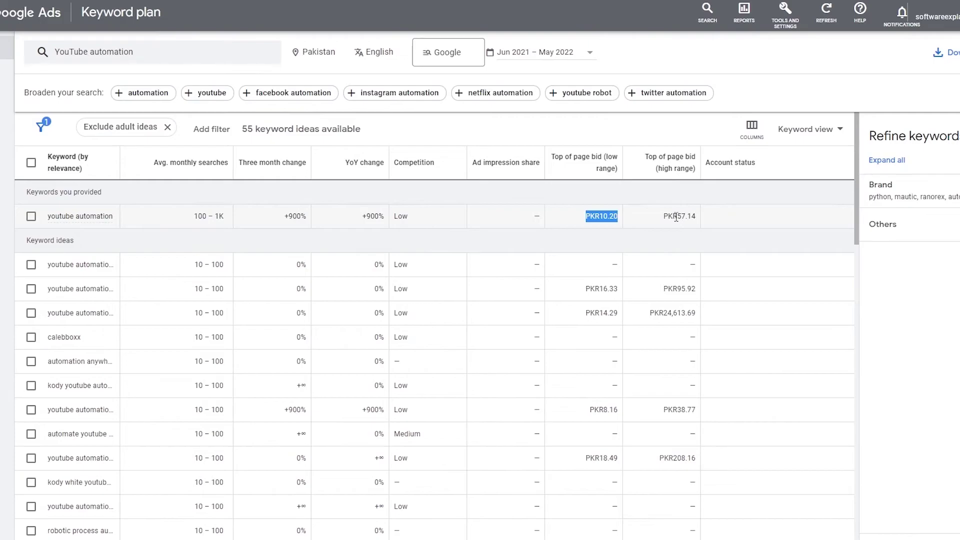
pyautogui.moveTo(673, 216); pyautogui.dragTo(697, 216)
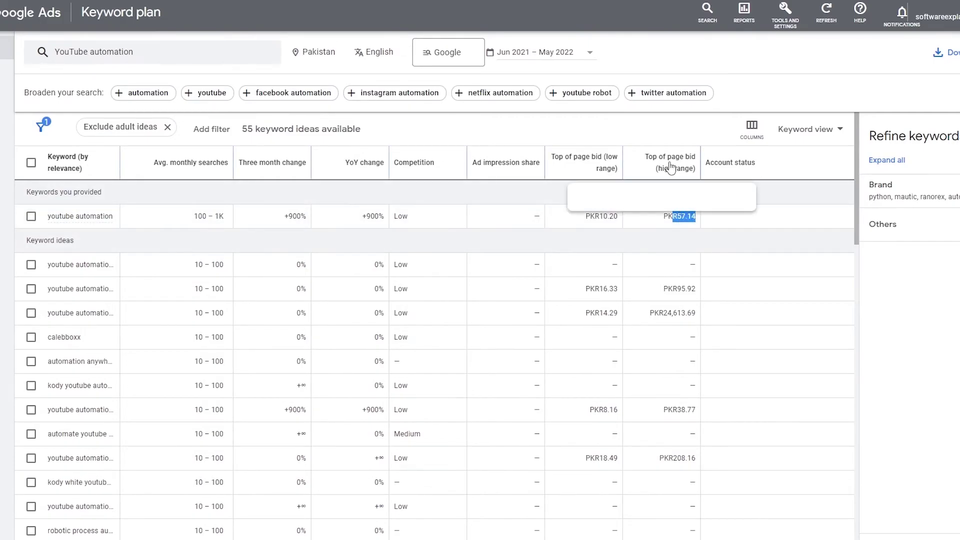
pyautogui.scroll(-20, 175, 246)
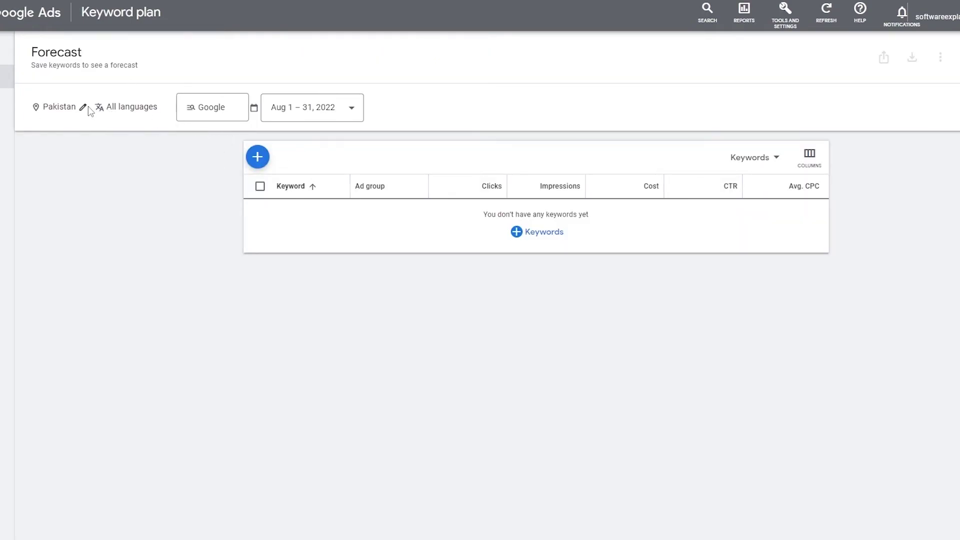
# Change the forecast's target location from Pakistan to the United States.
pyautogui.click(88, 107)
pyautogui.click(206, 180)
pyautogui.write('u')
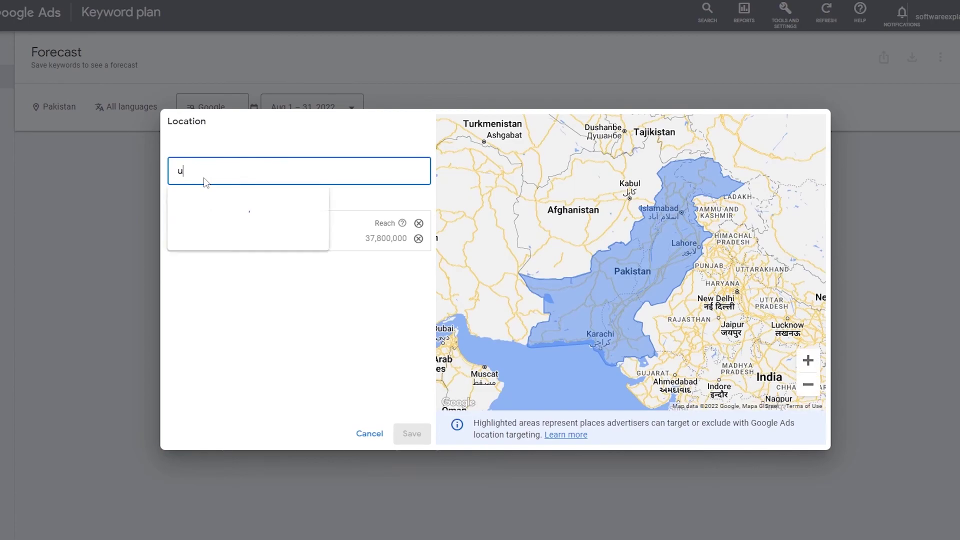
pyautogui.write('nited')
pyautogui.click(239, 212)
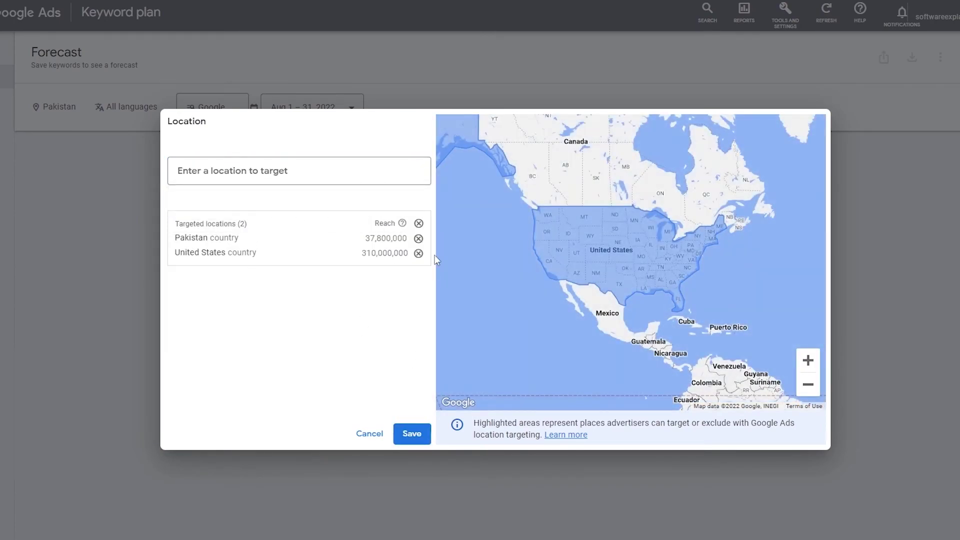
pyautogui.click(418, 238)
pyautogui.click(407, 435)
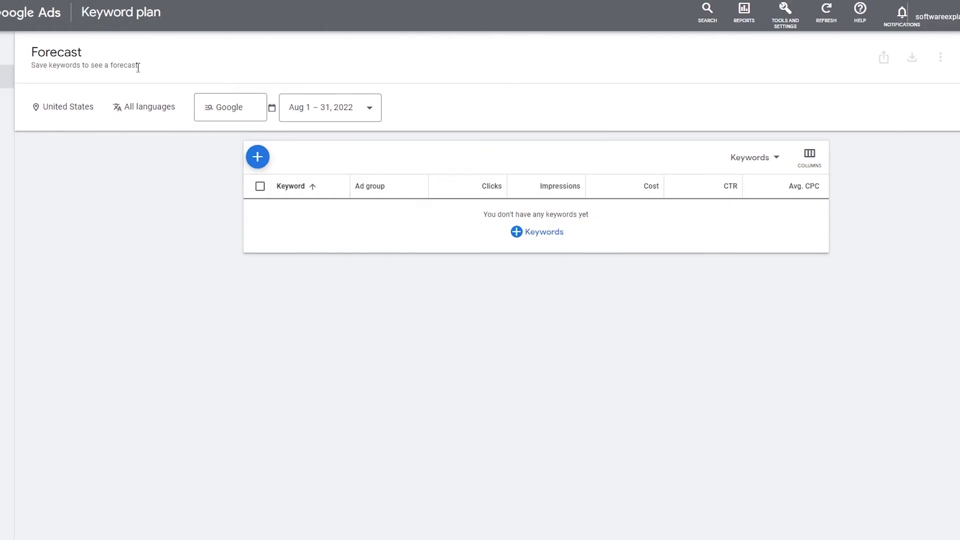
# Set the network to Google and search partners and the period to Jul 2, 2022 – Jul 1, 2023.
pyautogui.click(131, 108)
pyautogui.click(247, 112)
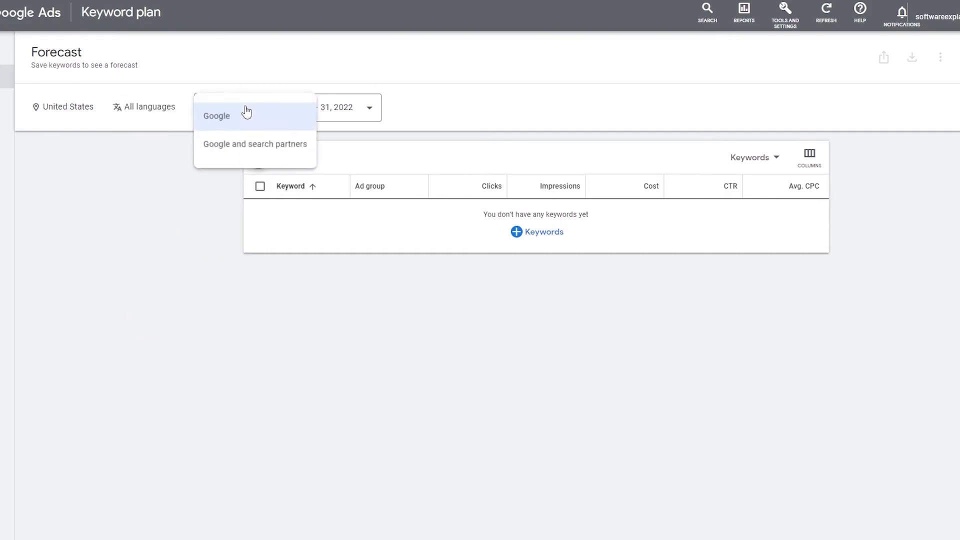
pyautogui.click(230, 147)
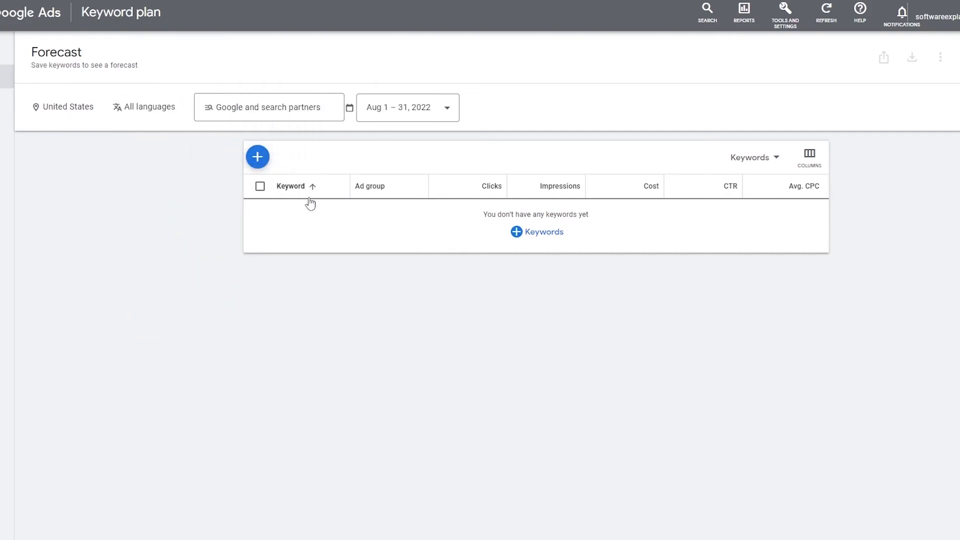
pyautogui.click(408, 116)
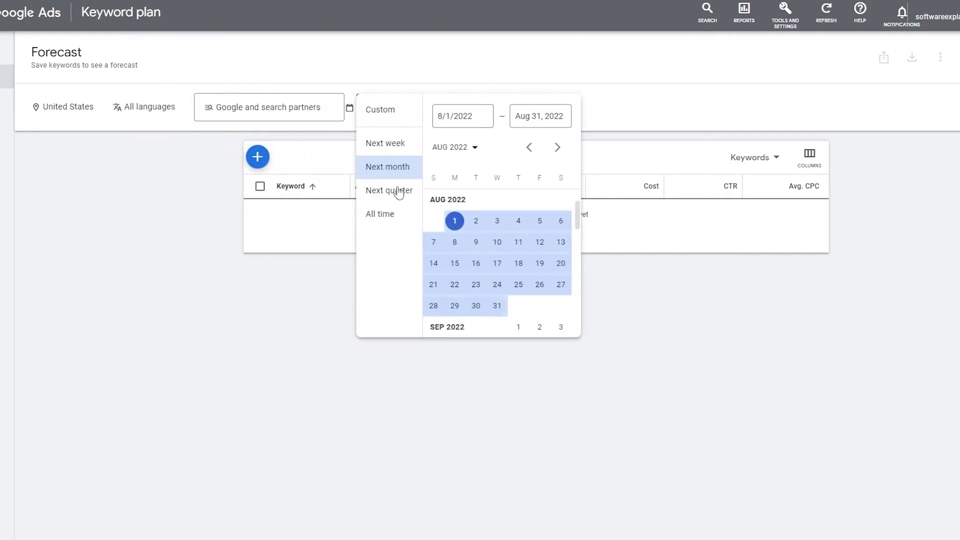
pyautogui.click(388, 220)
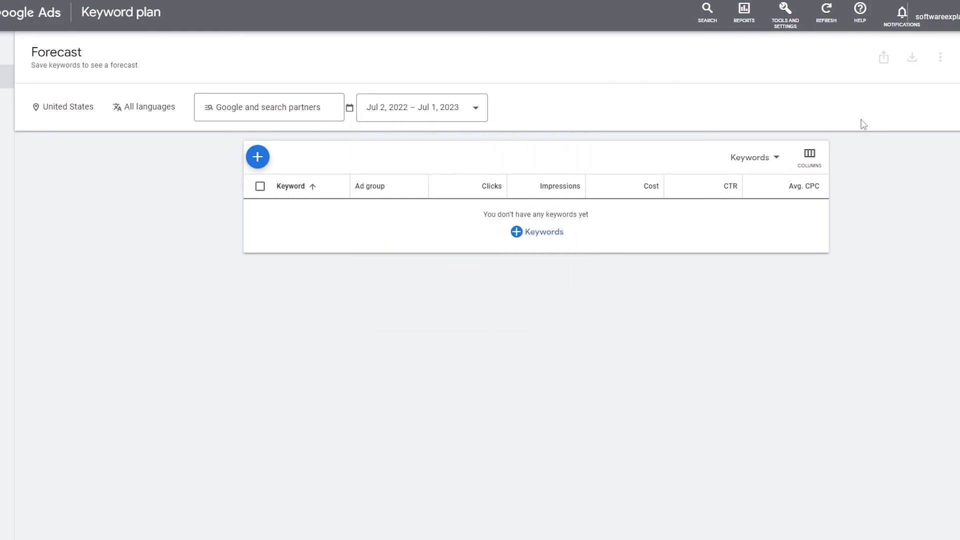
pyautogui.click(514, 231)
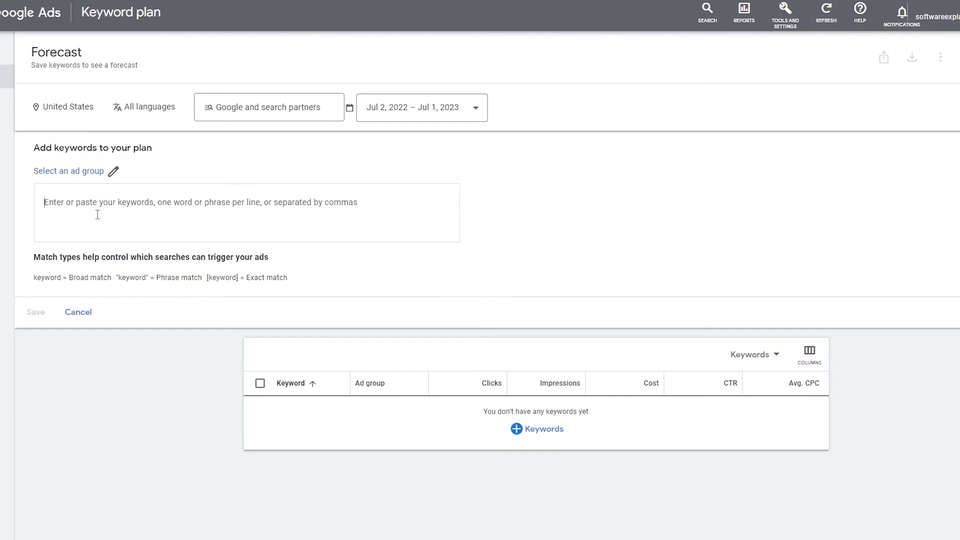
# Try saving 'Cryptocurrencies' to the plan, abandon the ad group choice, and go to saved keywords.
pyautogui.write('Crypt')
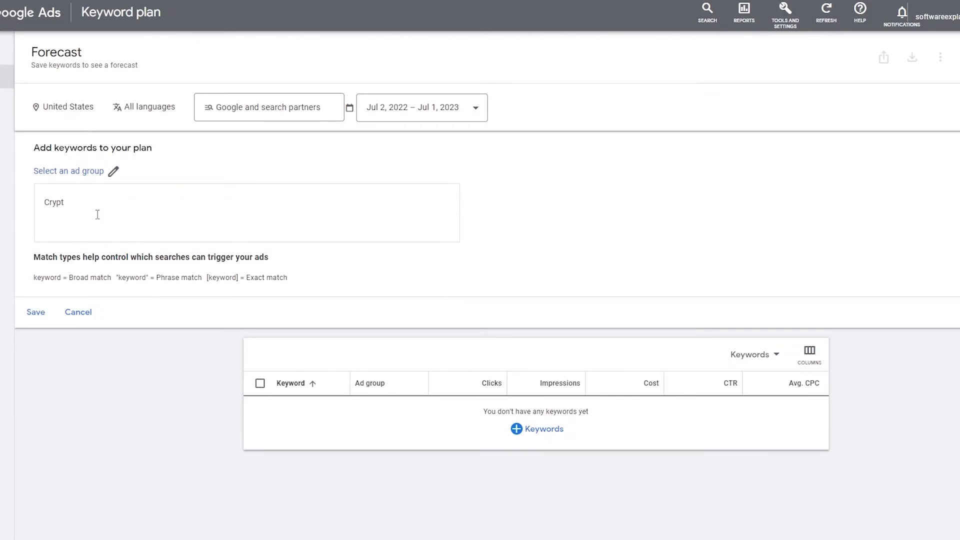
pyautogui.write('ocurrencies')
pyautogui.hotkey('ctrl', 'a')
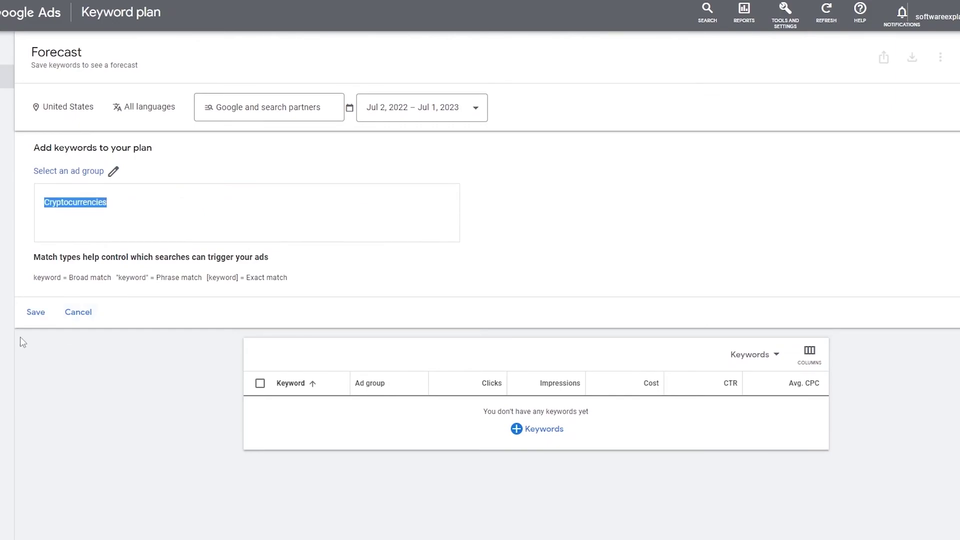
pyautogui.click(35, 312)
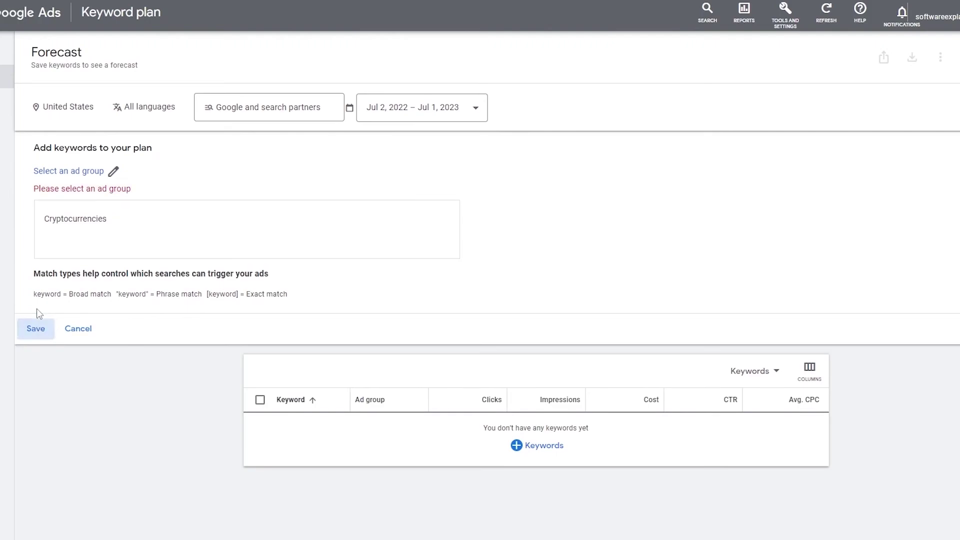
pyautogui.click(114, 171)
pyautogui.click(211, 146)
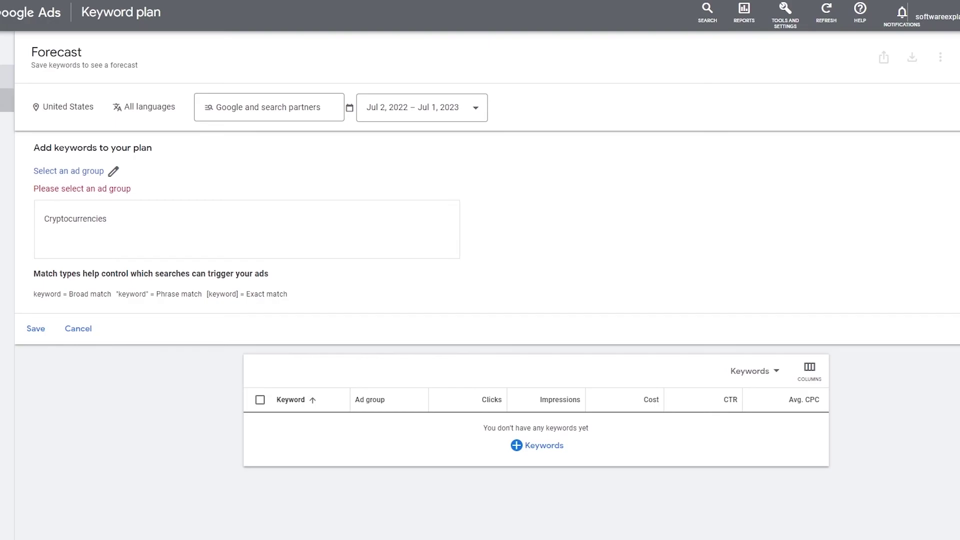
pyautogui.click(6, 123)
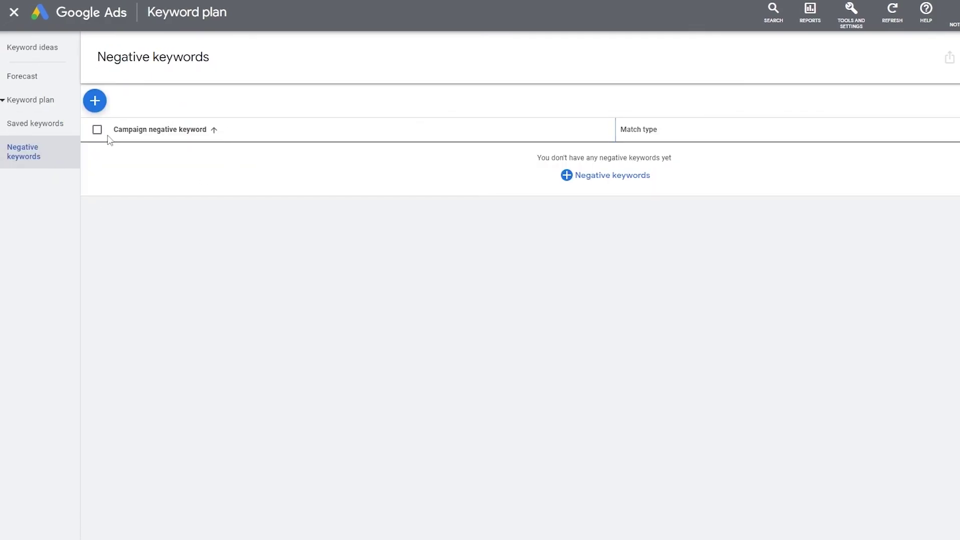
# Remove 'youtube automation' from the keyword ideas search.
pyautogui.click(26, 48)
pyautogui.click(223, 56)
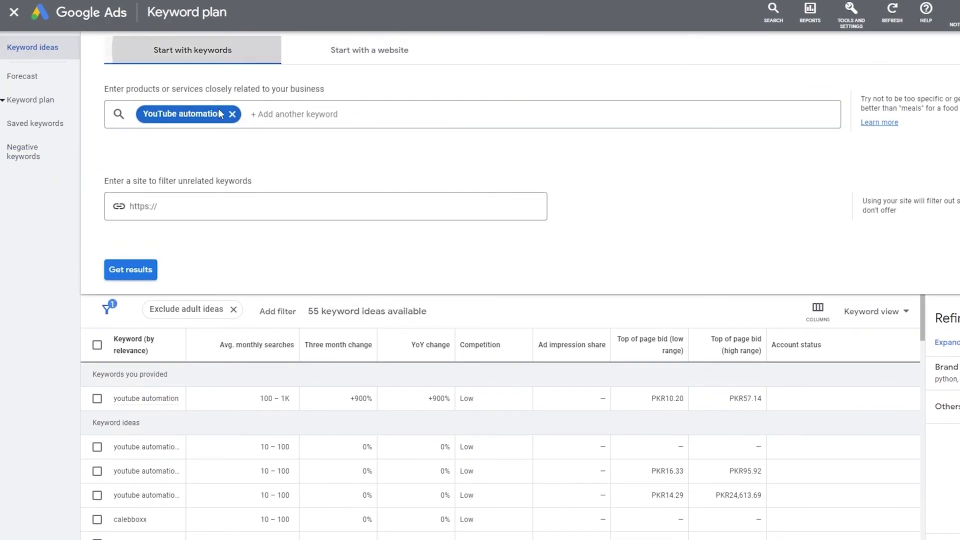
pyautogui.click(232, 114)
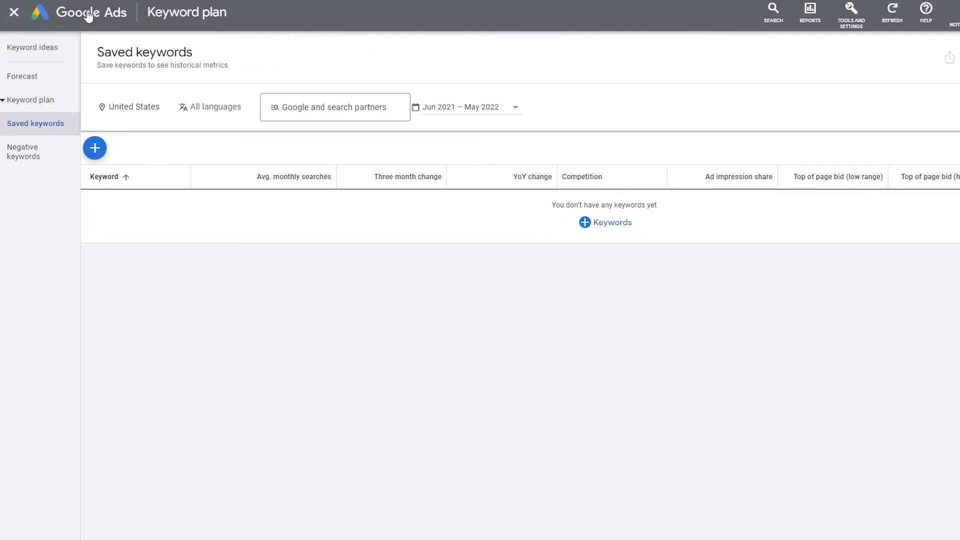
# Return to Keyword Planner via Tools and open Get search volume and forecasts.
pyautogui.click(92, 14)
pyautogui.click(850, 11)
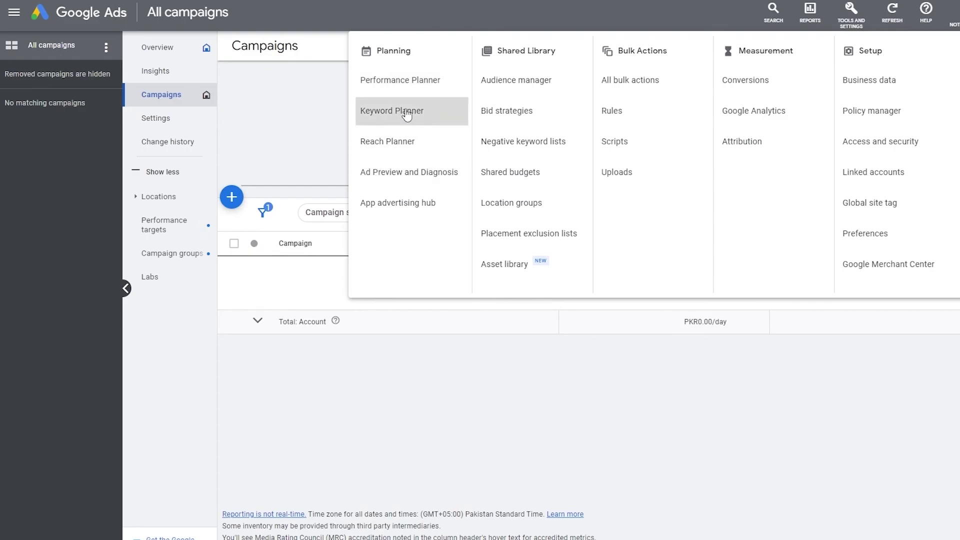
pyautogui.click(406, 113)
pyautogui.click(596, 196)
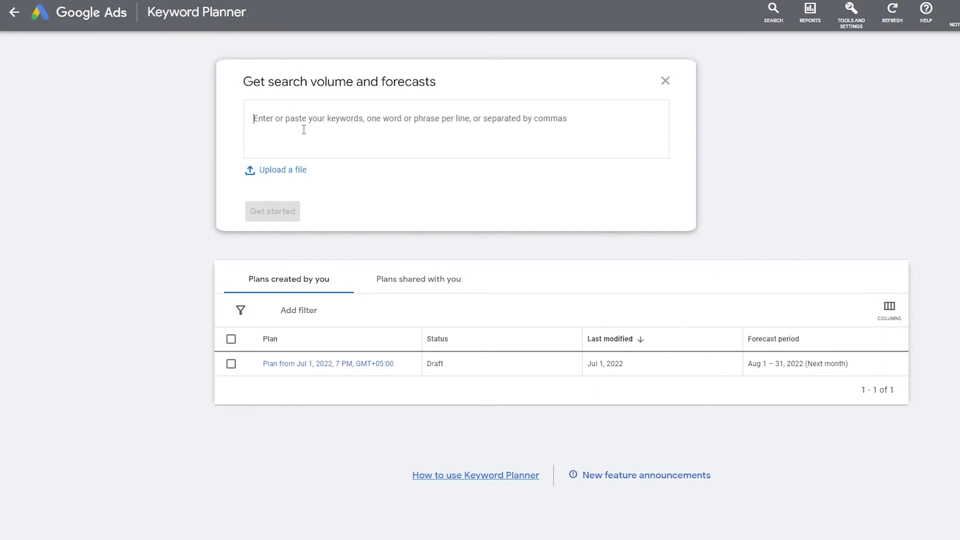
# Enter 'cryptocurrencies', sort the saved keywords by three month change, and highlight its 0% value.
pyautogui.write('Cru')
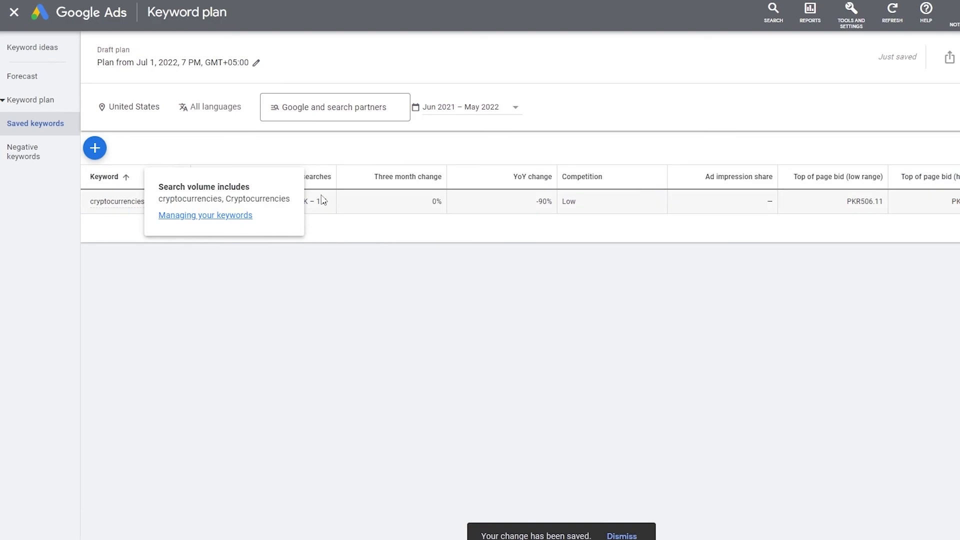
pyautogui.moveTo(294, 184)
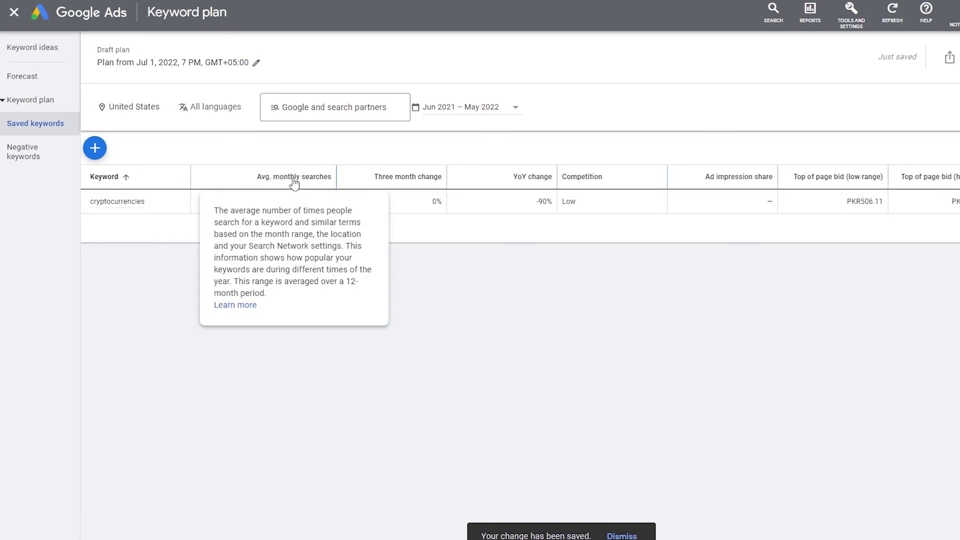
pyautogui.moveTo(422, 181)
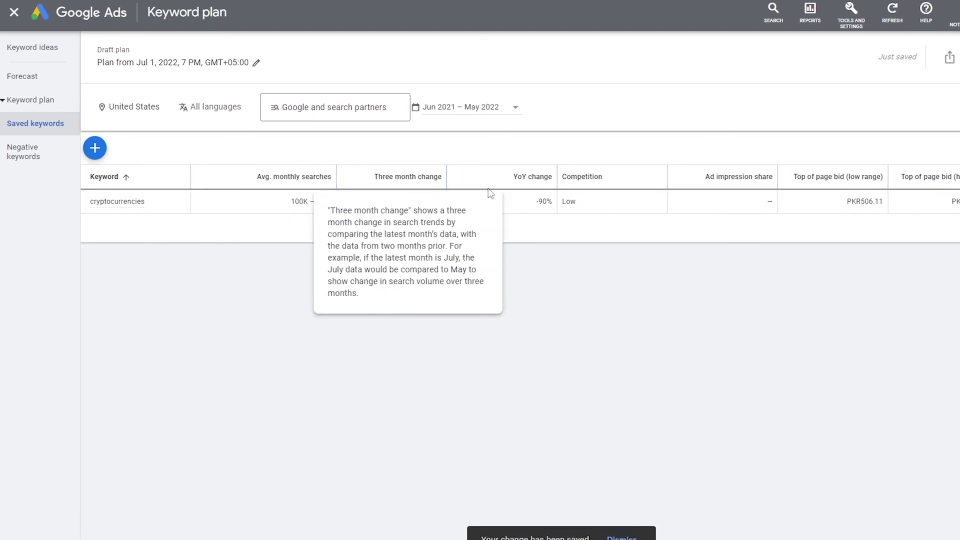
pyautogui.click(422, 181)
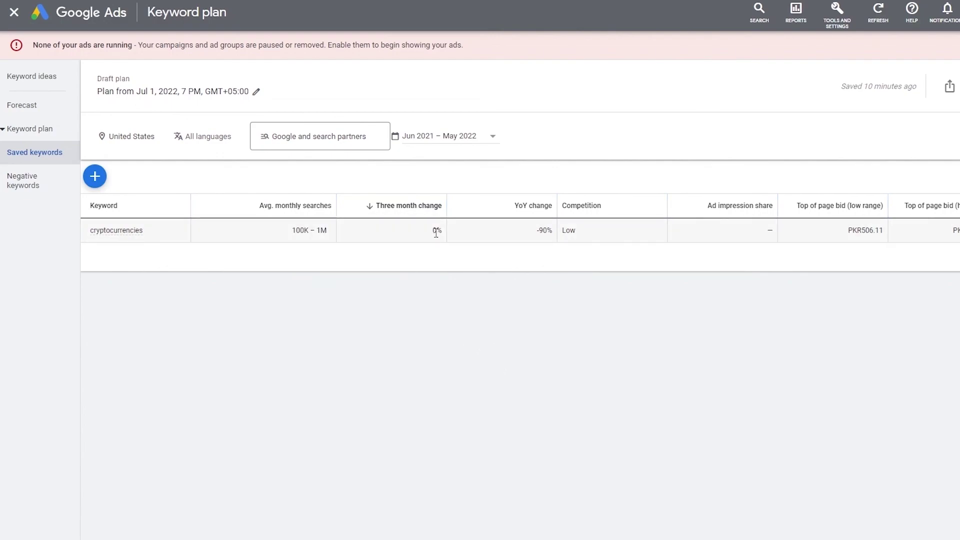
pyautogui.doubleClick(435, 231)
pyautogui.click(539, 295)
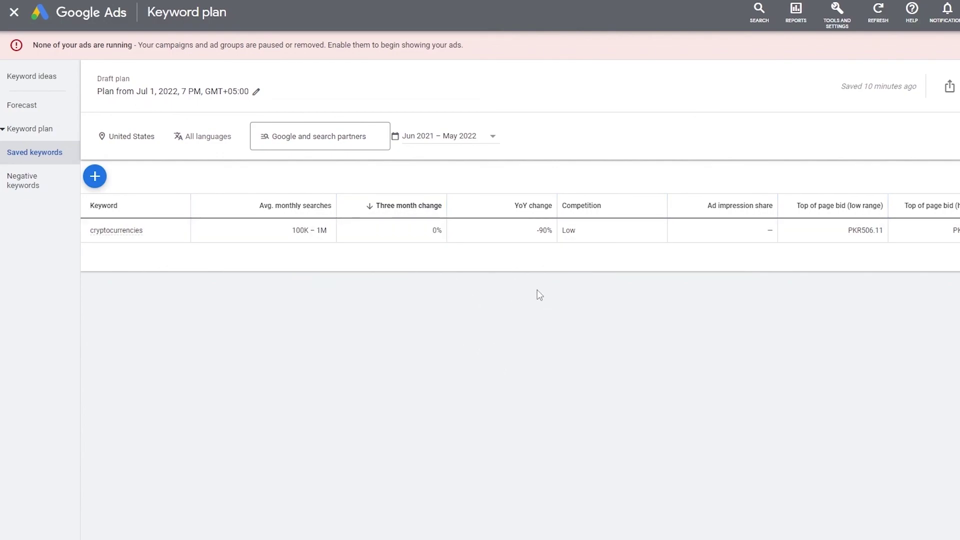